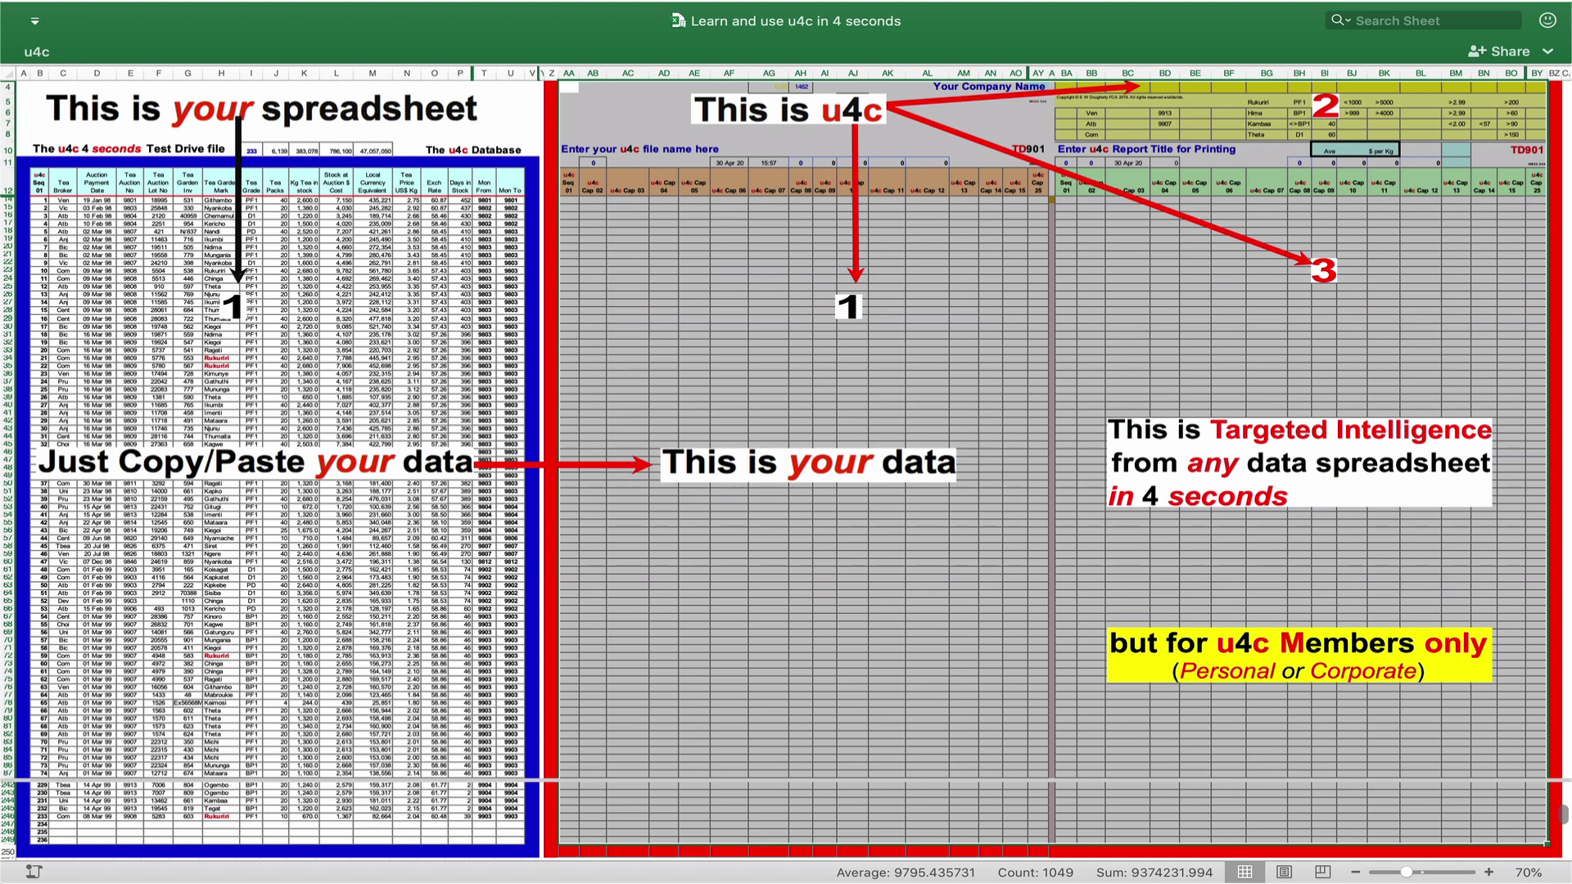
- Highlight the u4c data area, the filter block and the report area
{"action": "left_click", "coordinate": [1048, 841], "text": "shift"}
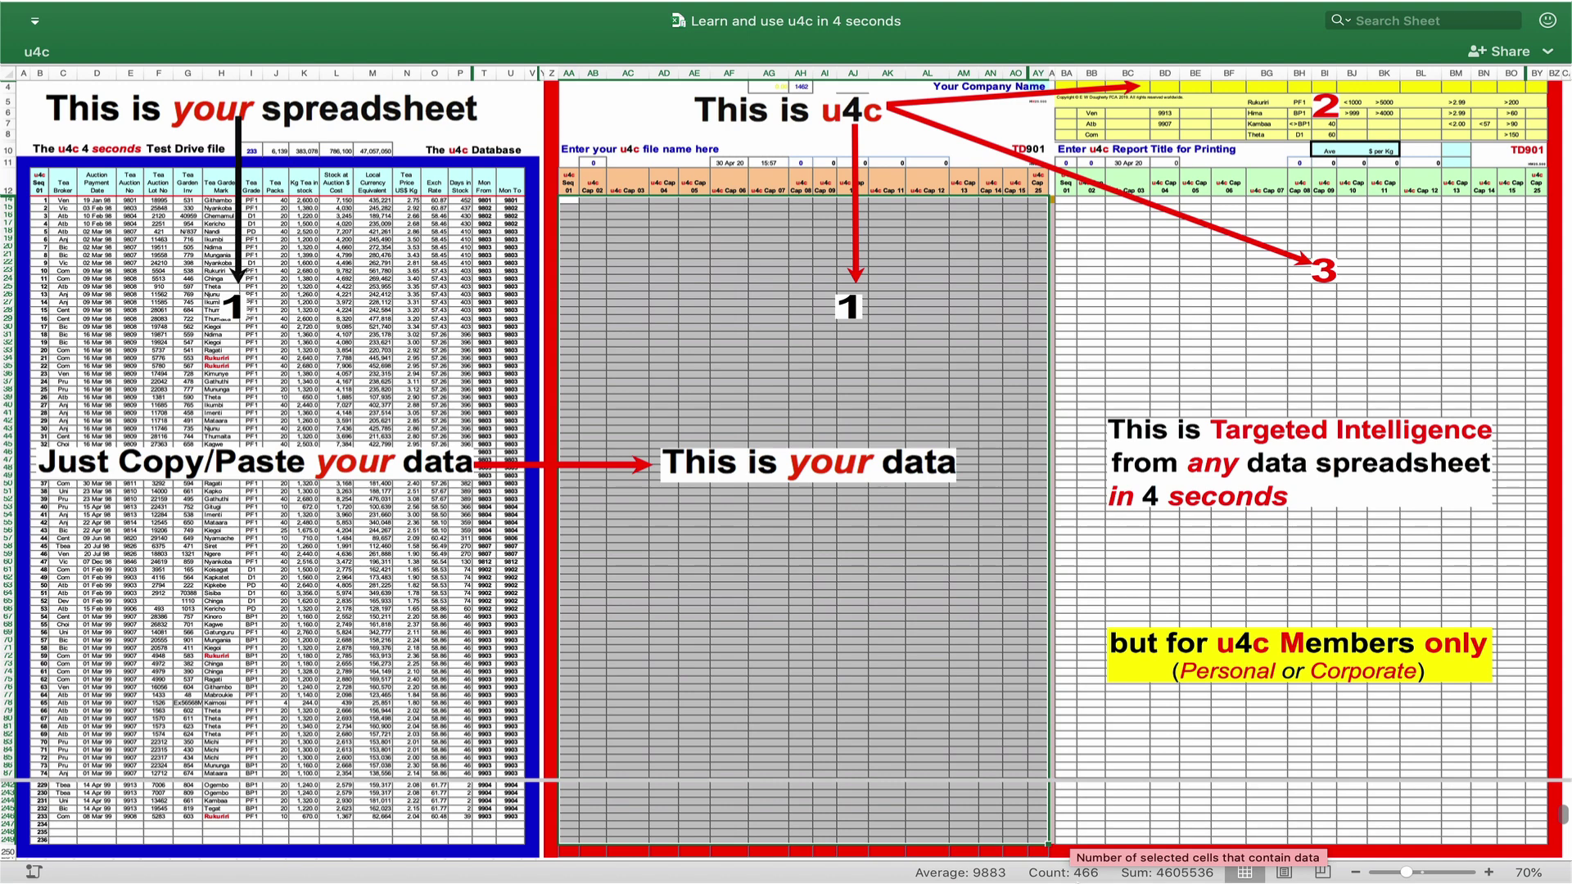
{"action": "left_click", "coordinate": [1054, 284]}
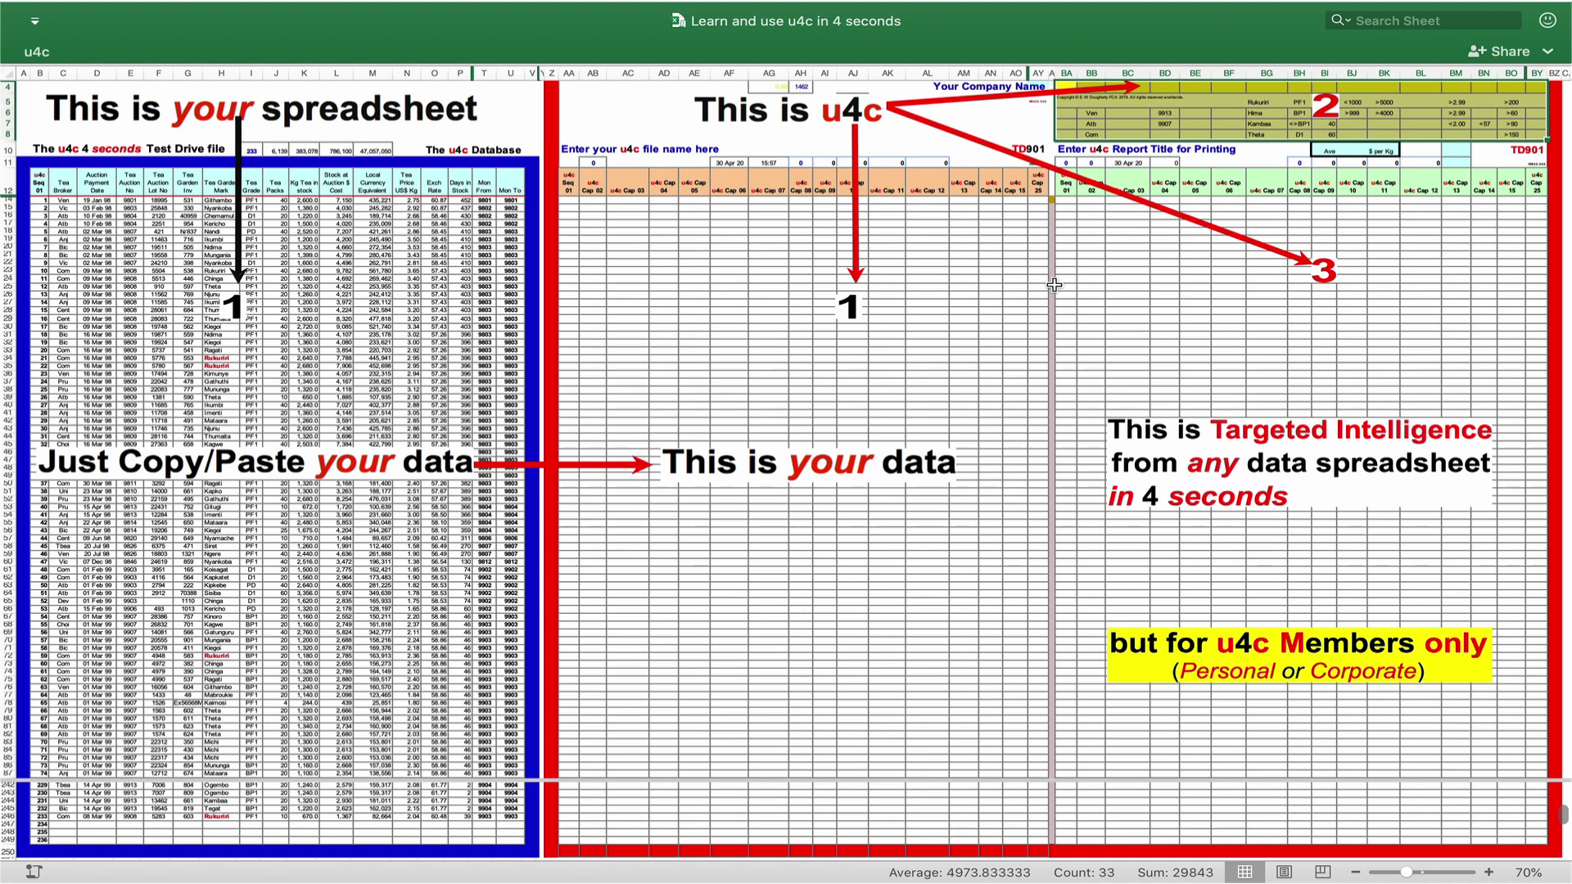
{"action": "left_click_drag", "start_coordinate": [1054, 284], "coordinate": [1535, 838]}
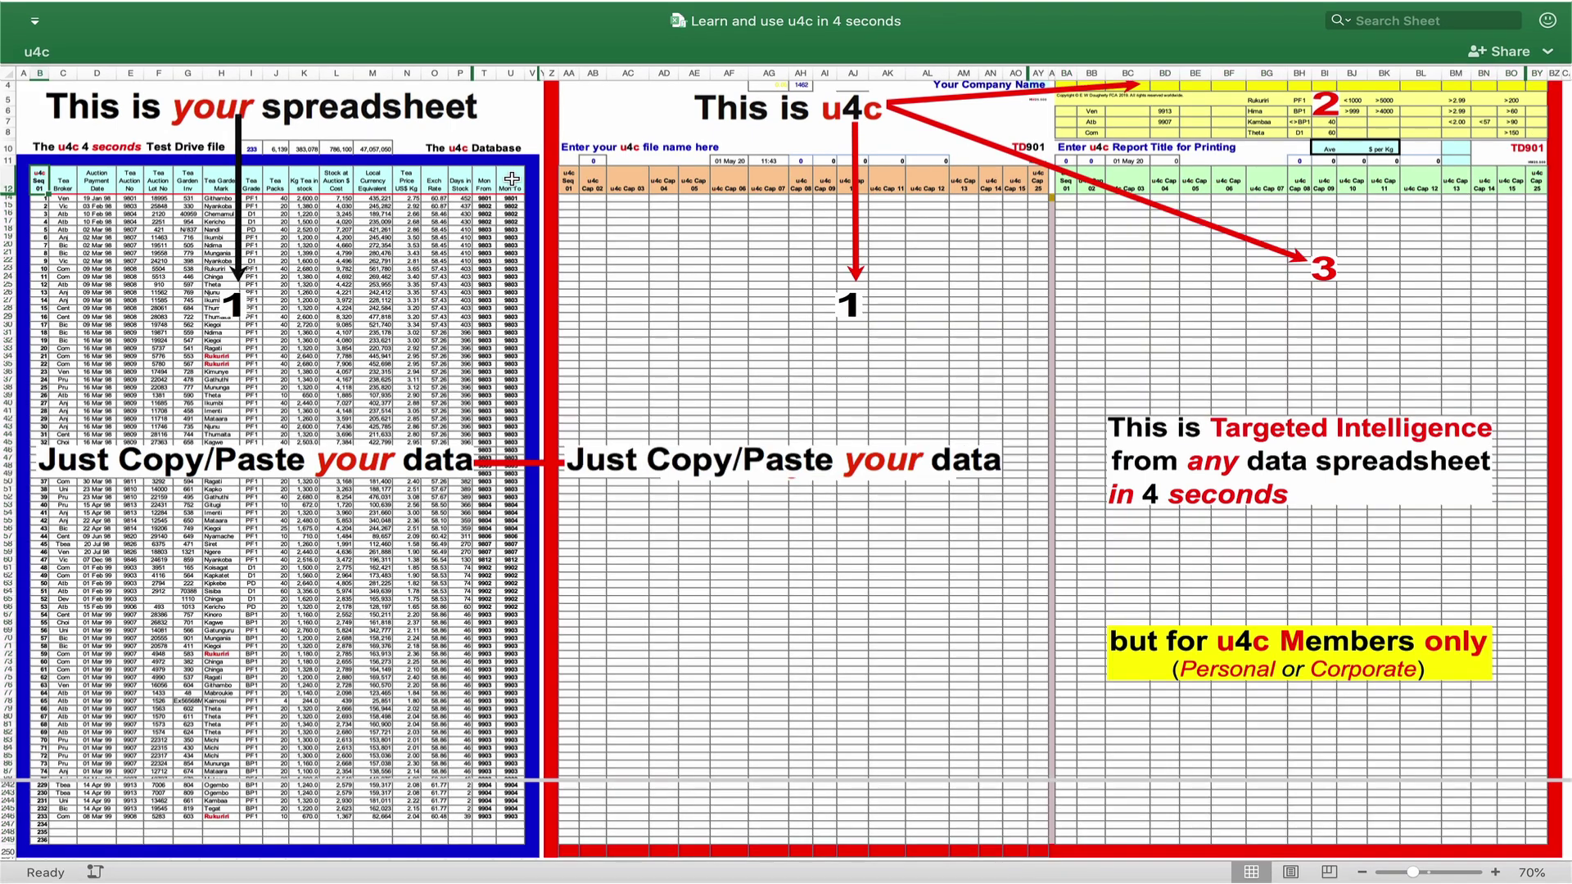
- Copy the header row 12 into cells AA12 and BA12
{"action": "left_click_drag", "start_coordinate": [39, 180], "coordinate": [510, 178]}
{"action": "key", "text": "super+c"}
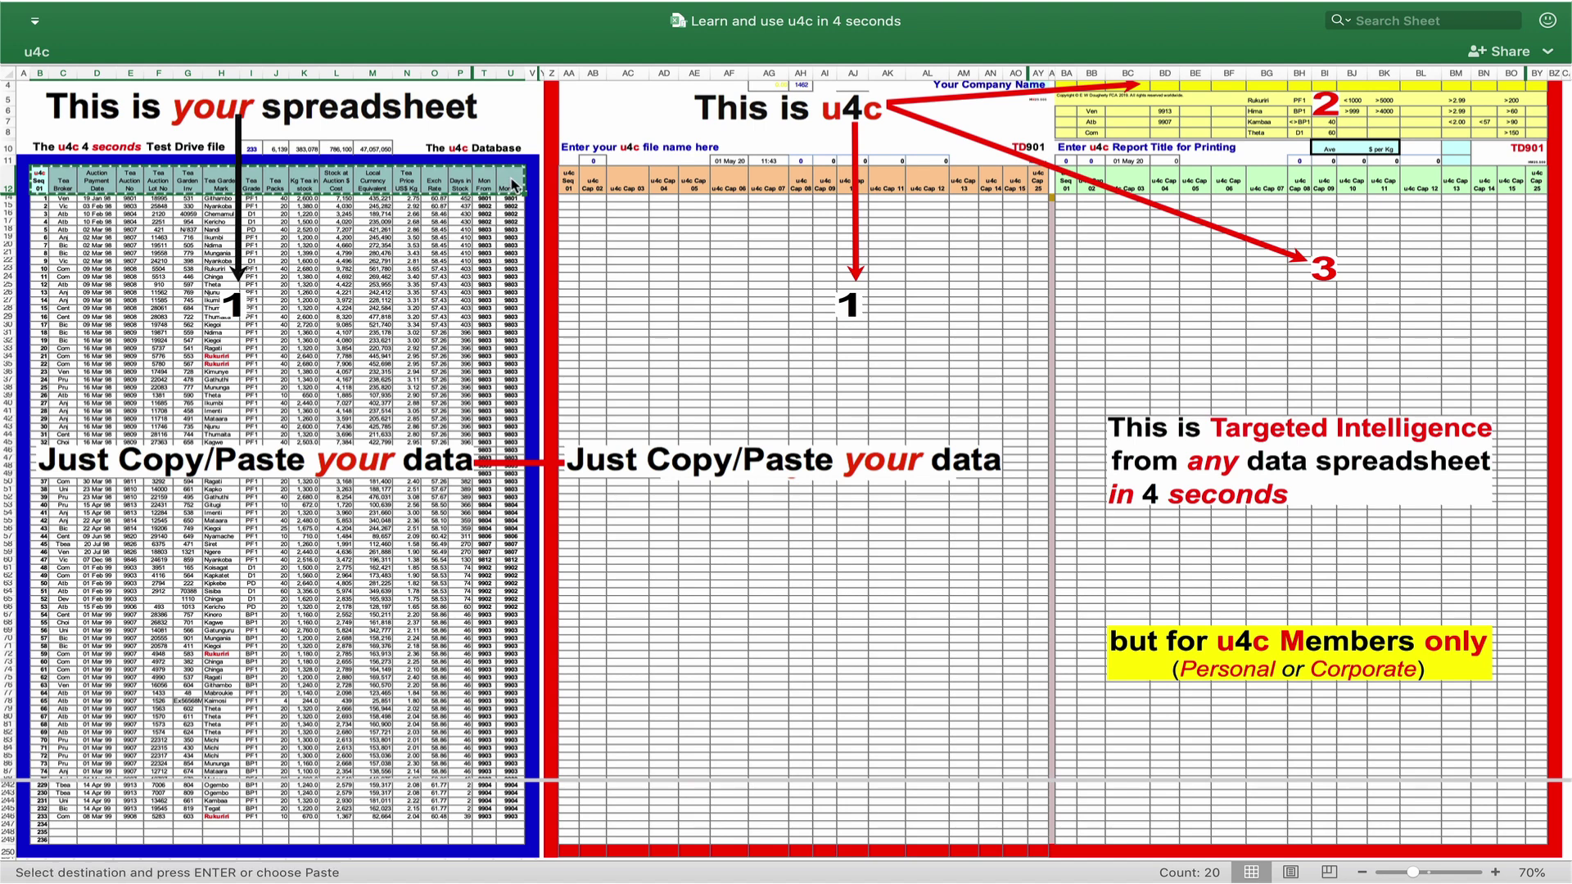
{"action": "left_click", "coordinate": [568, 176]}
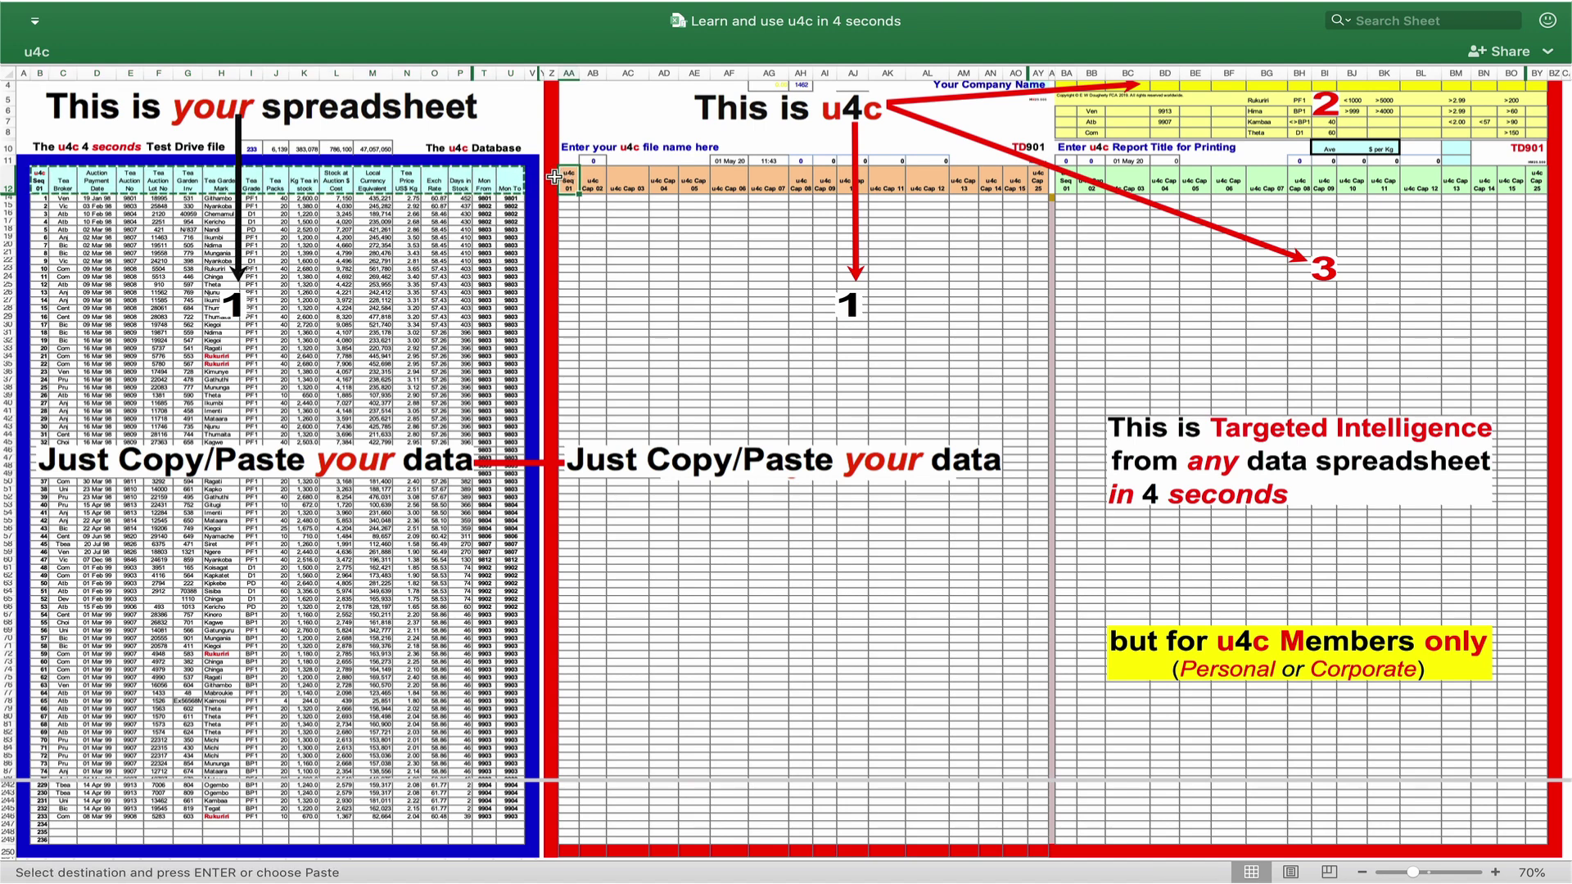
{"action": "key", "text": "super+v"}
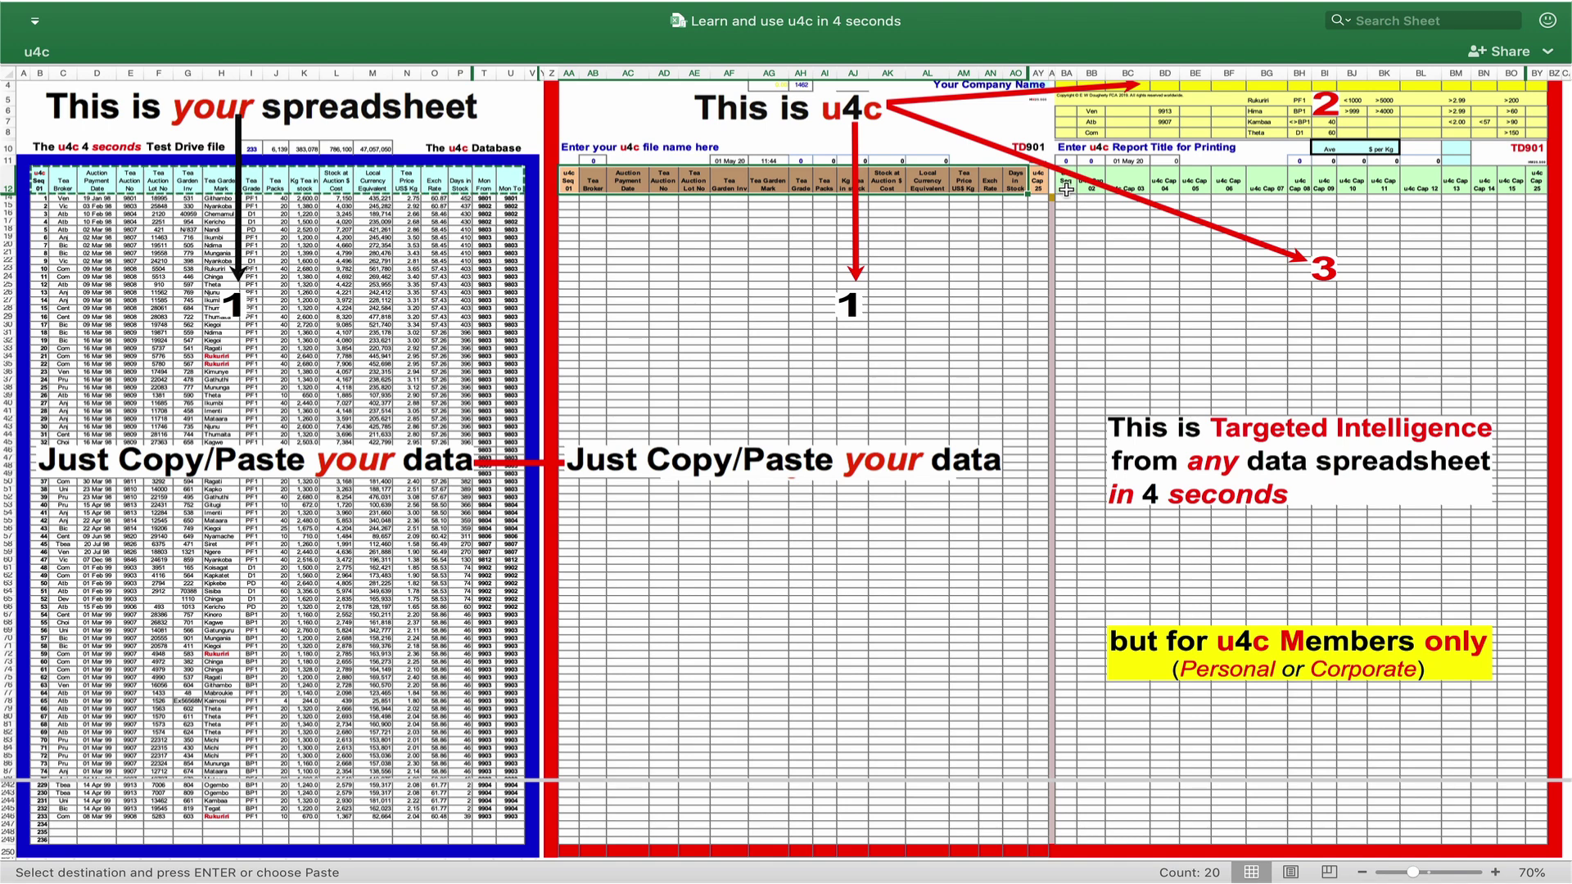
{"action": "left_click", "coordinate": [1062, 188]}
{"action": "key", "text": "super+v"}
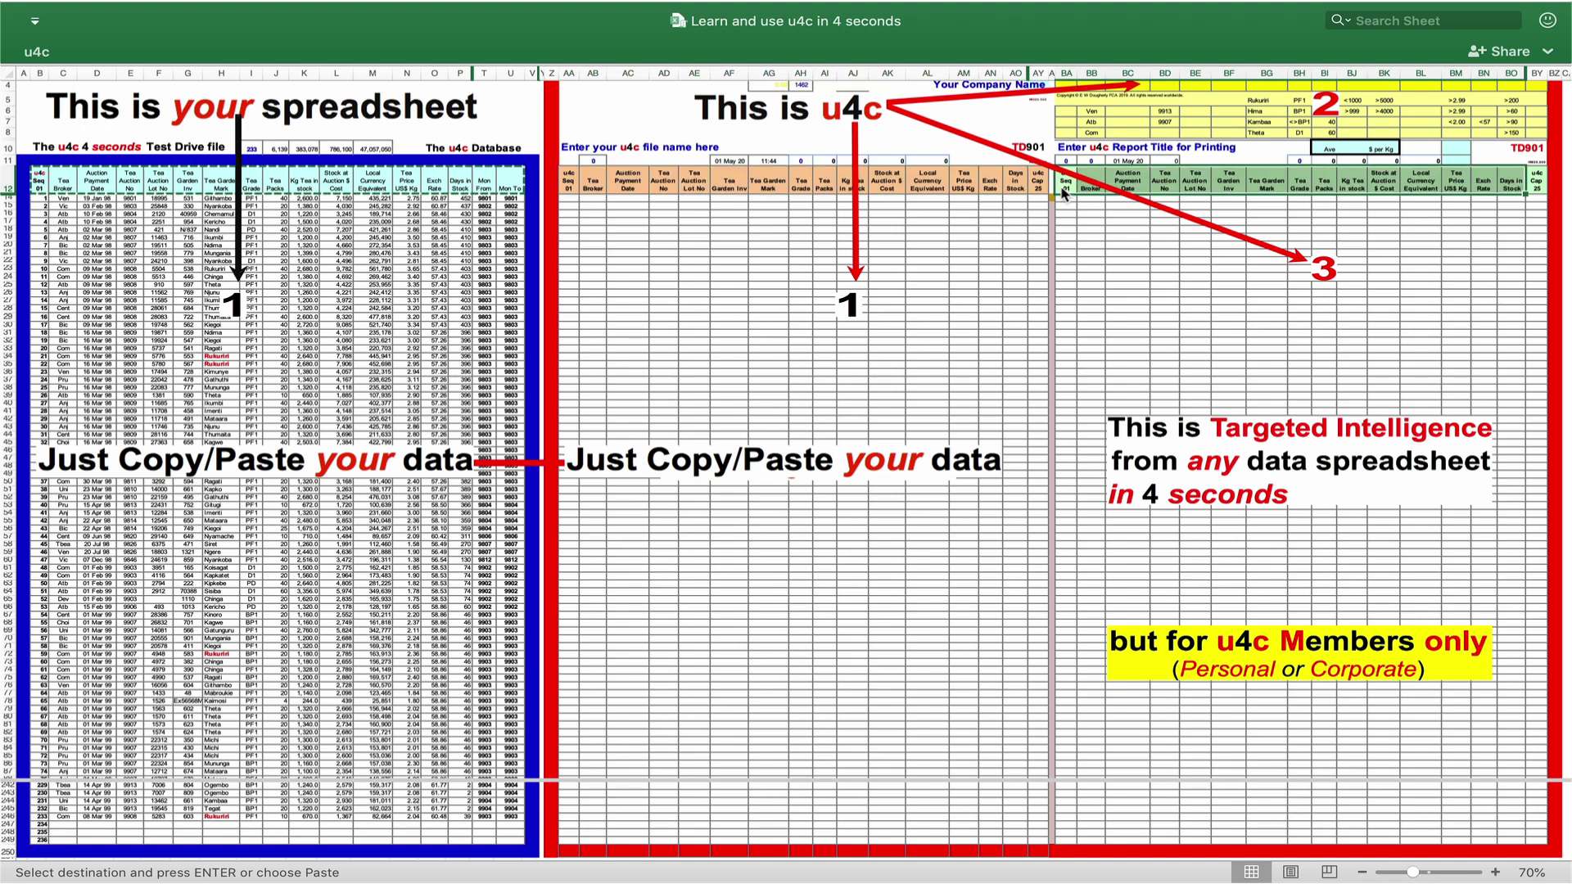
- Copy tea-stock data rows 14–246 into the u4c data area at AA14
{"action": "left_click", "coordinate": [43, 199]}
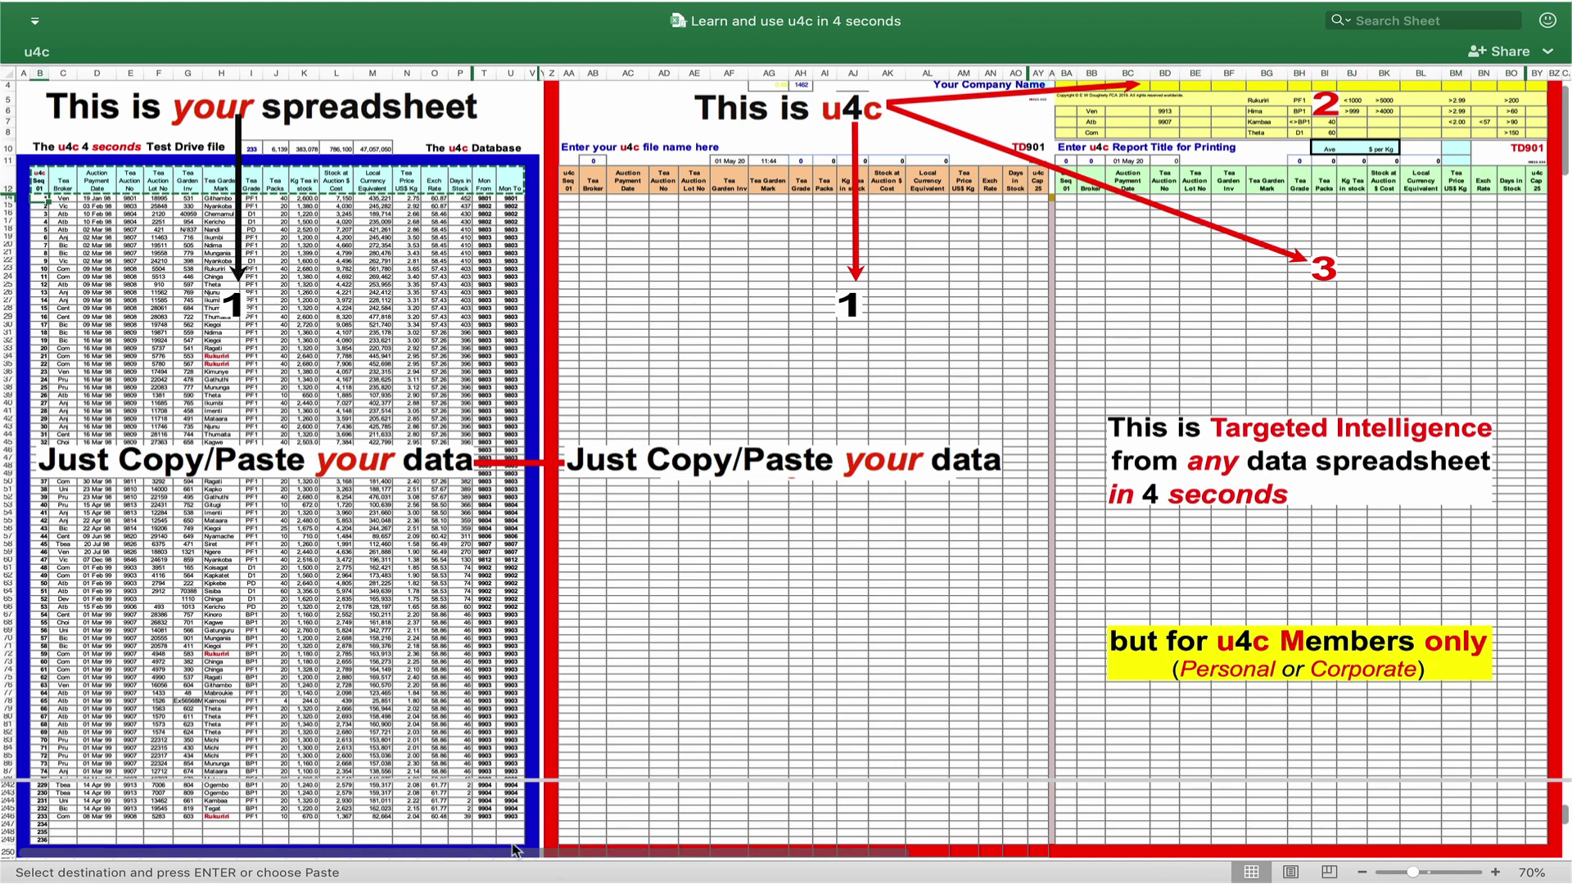
{"action": "left_click", "coordinate": [509, 818], "text": "shift"}
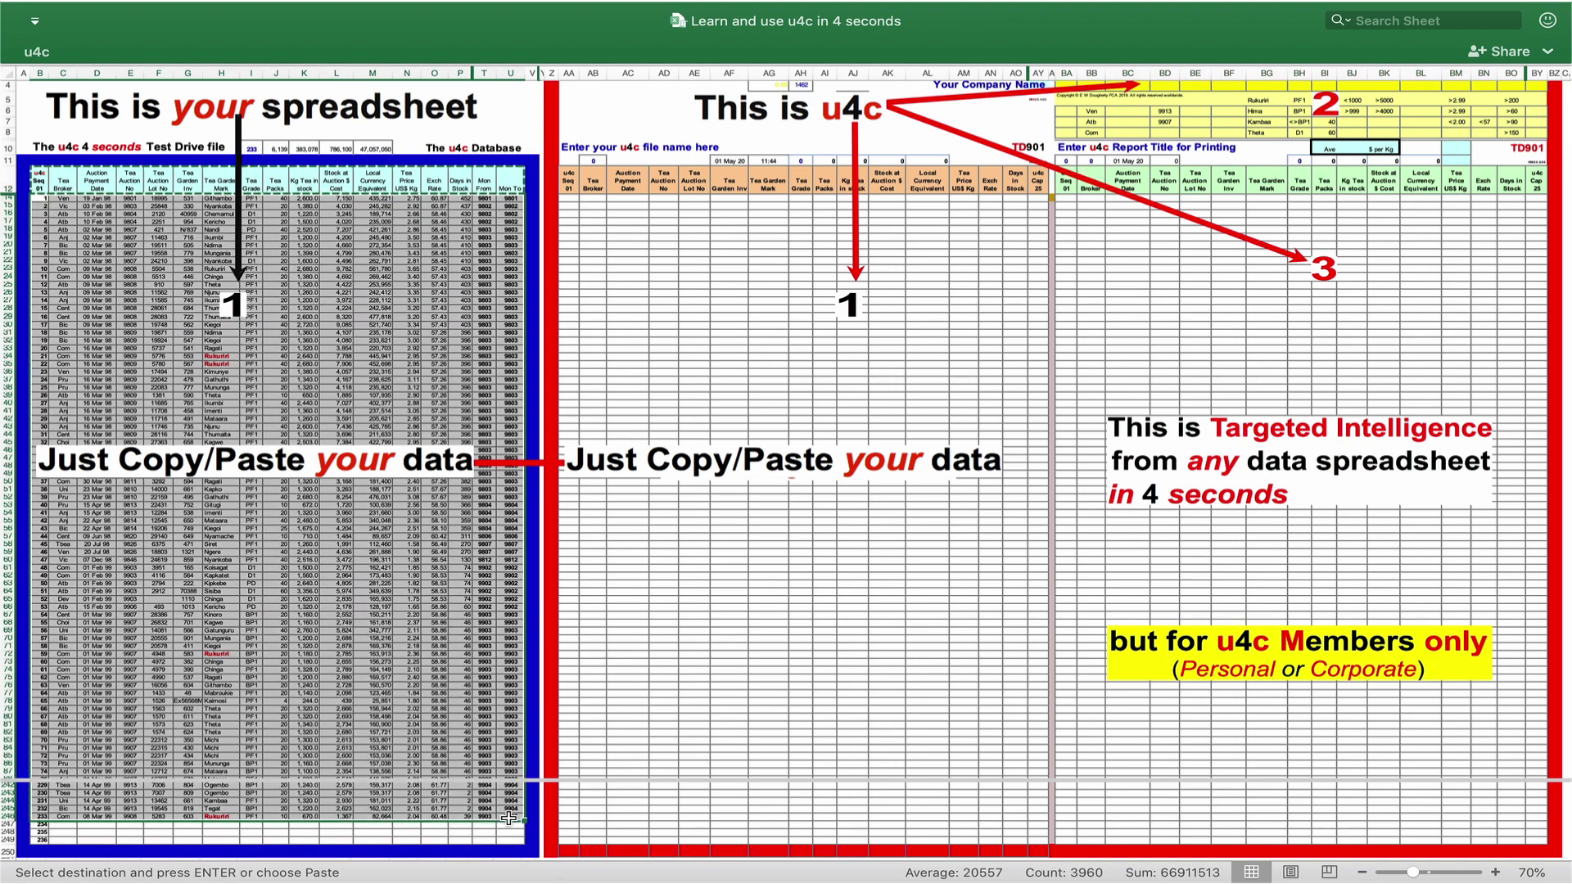
{"action": "key", "text": "super+c"}
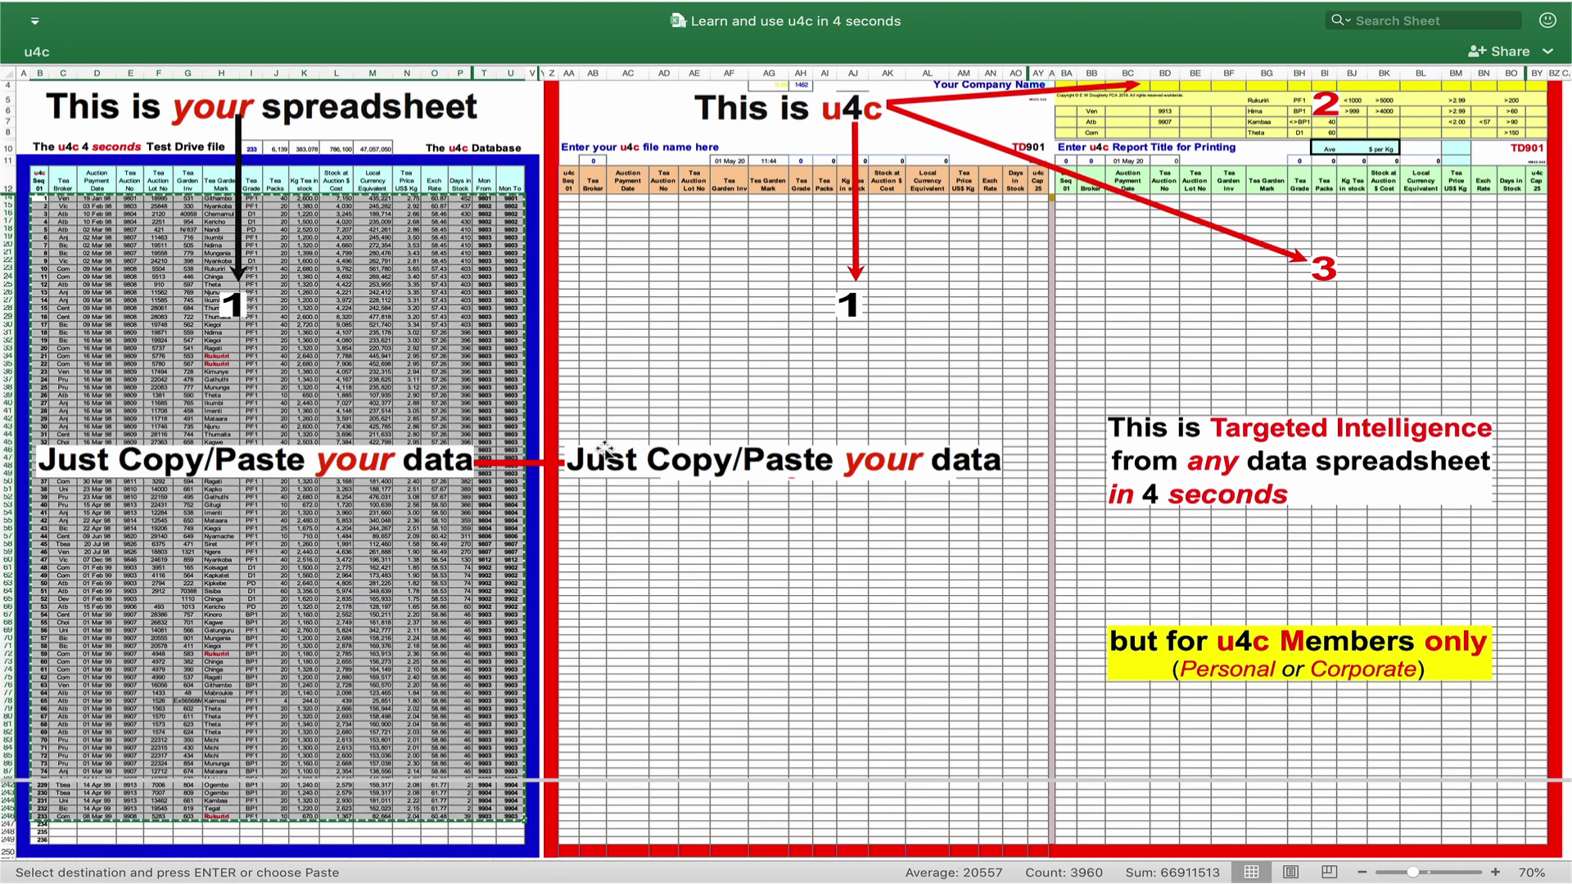
{"action": "left_click", "coordinate": [560, 201]}
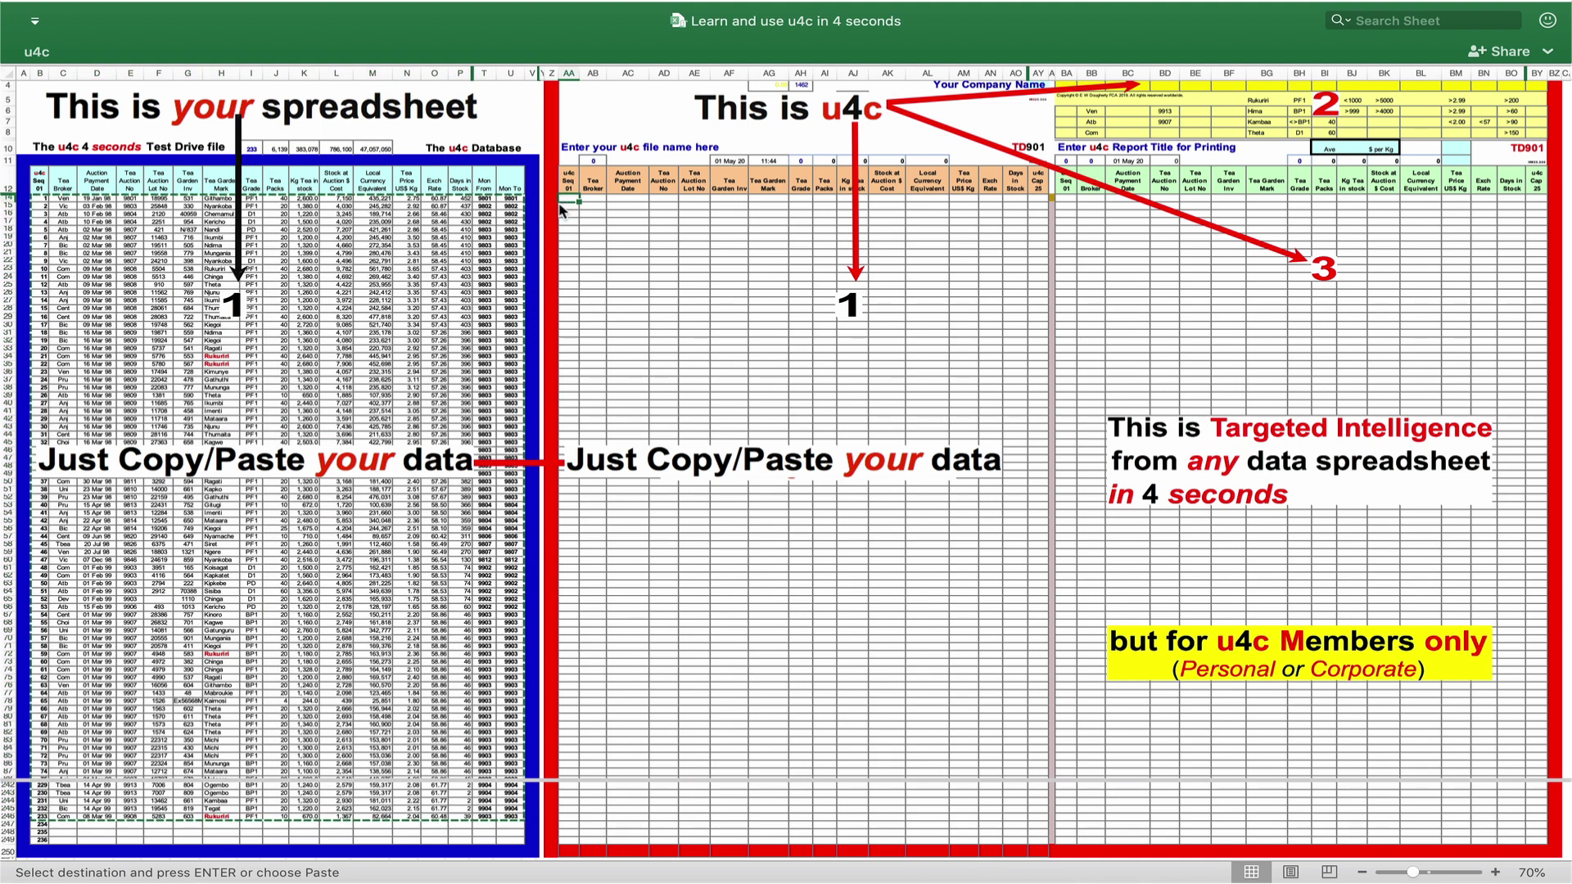
{"action": "key", "text": "super+v"}
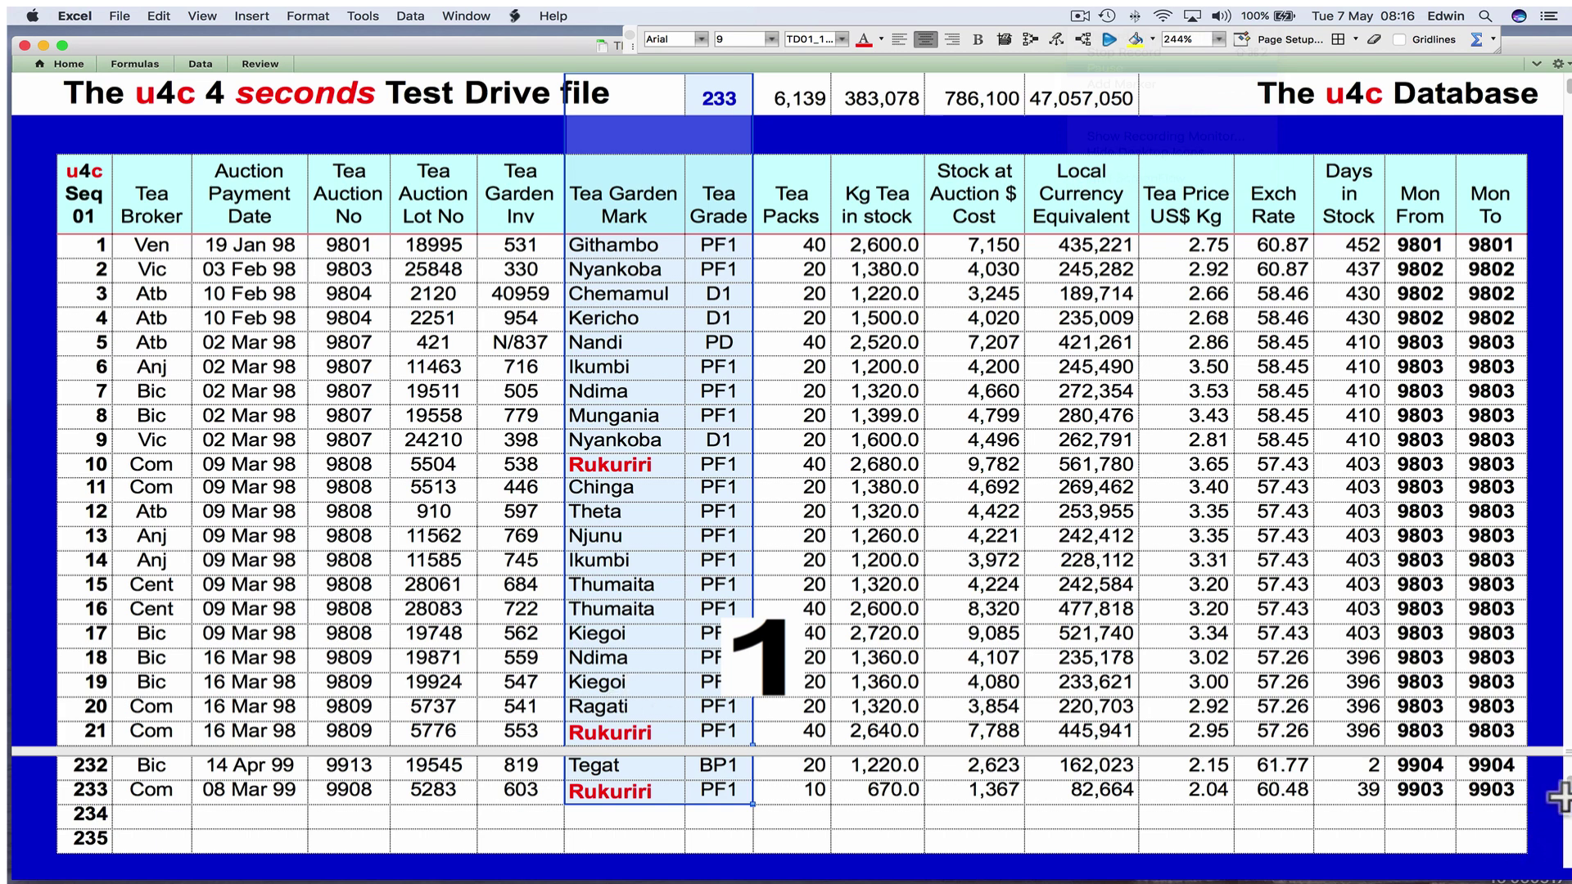
- Remove the window split and page down through the tea-stock rows
{"action": "double_click", "coordinate": [1555, 752]}
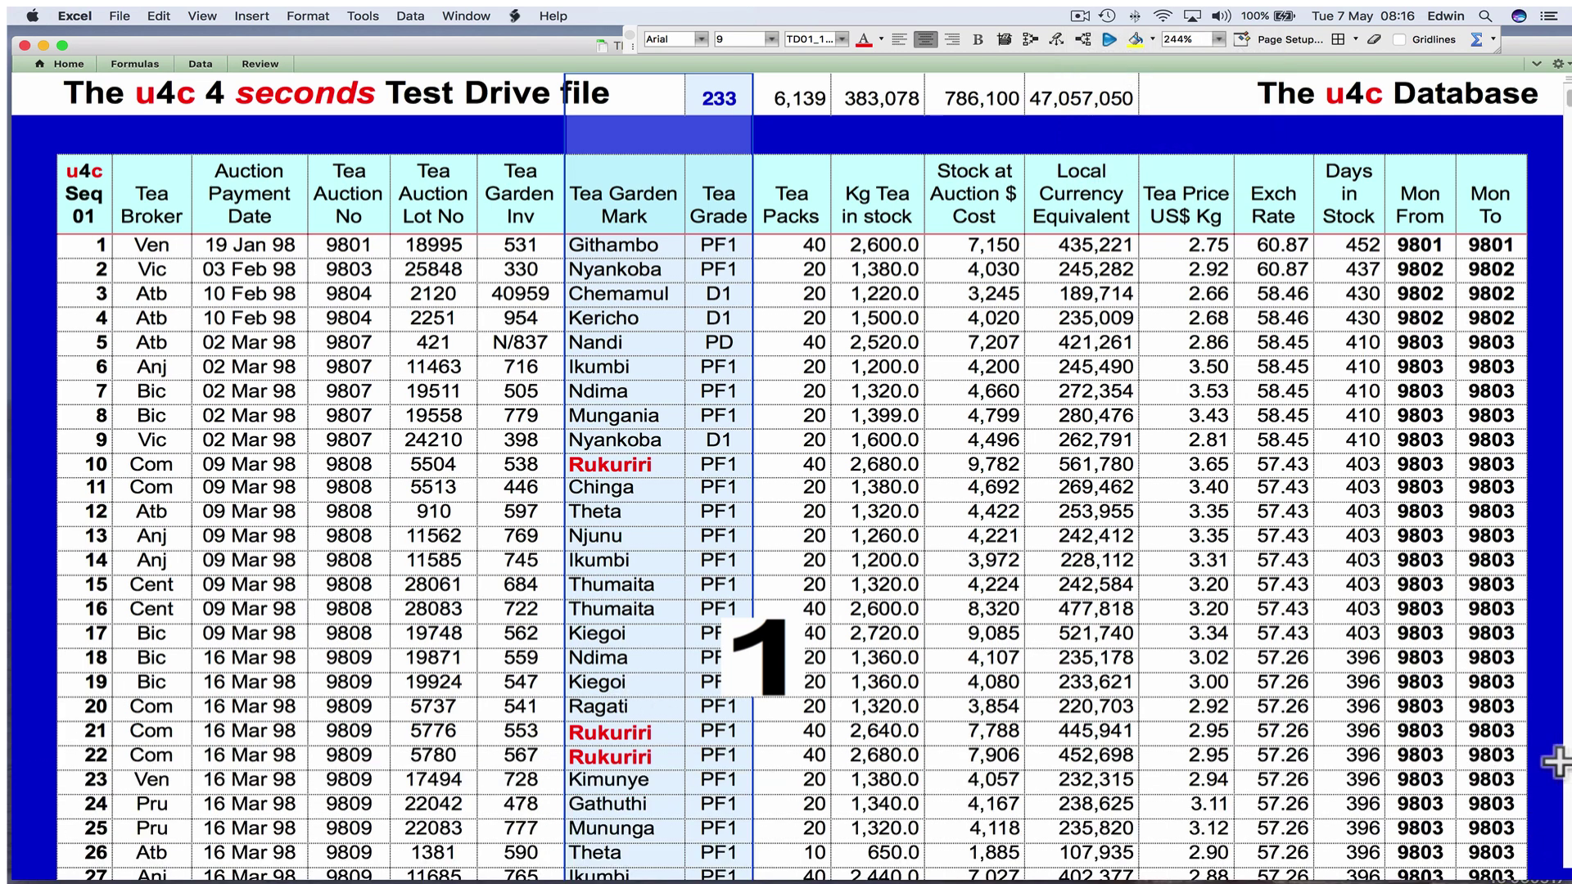
{"action": "left_click", "coordinate": [1562, 763]}
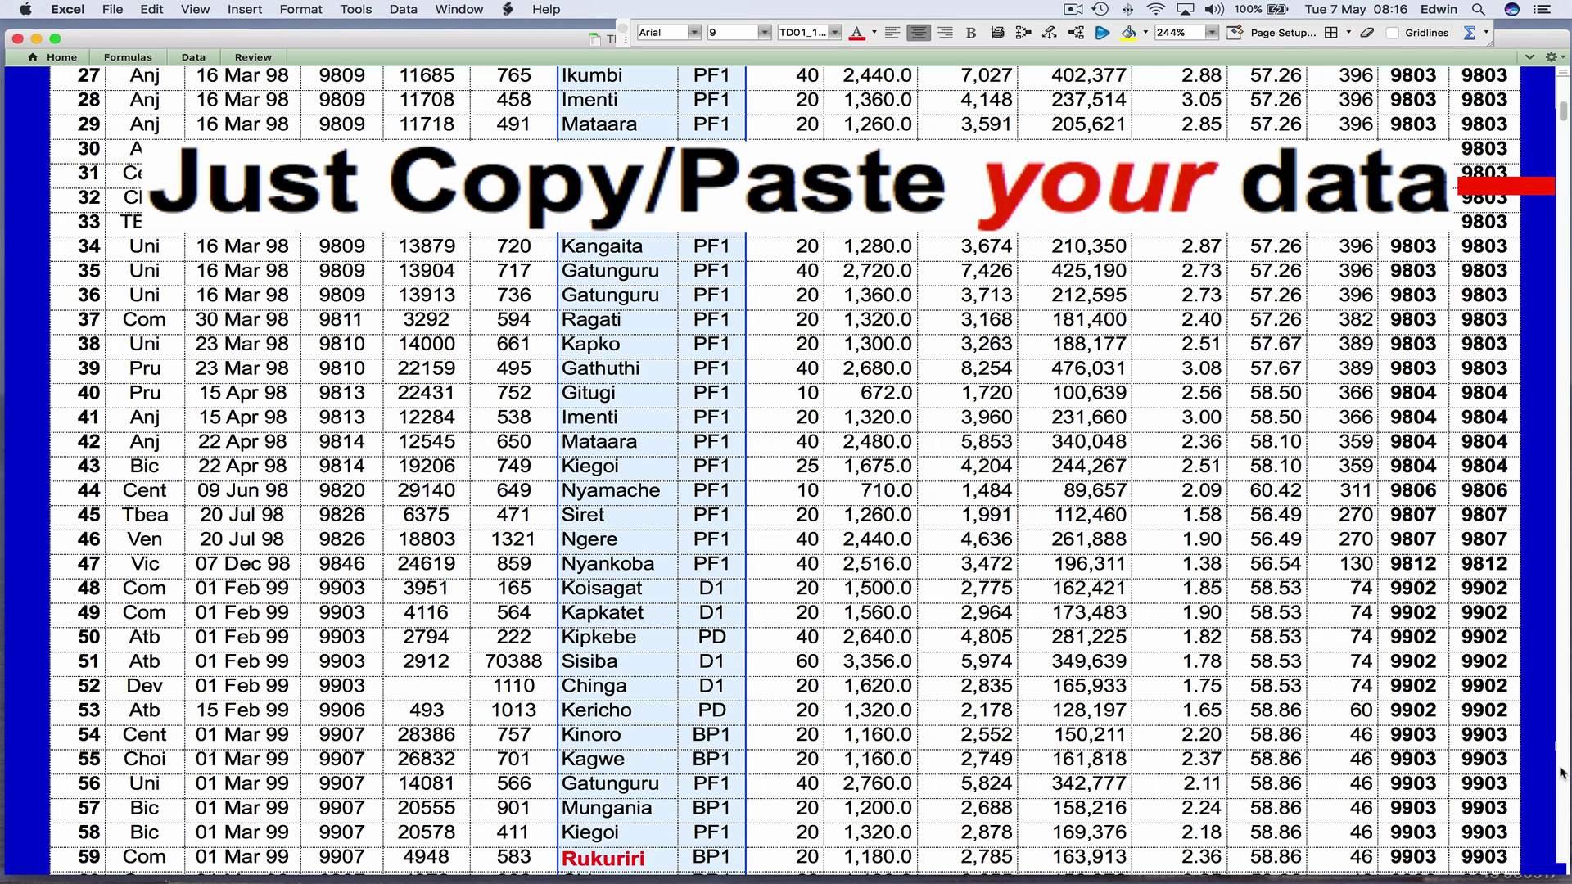
{"action": "left_click", "coordinate": [1562, 771]}
{"action": "left_click", "coordinate": [1562, 772]}
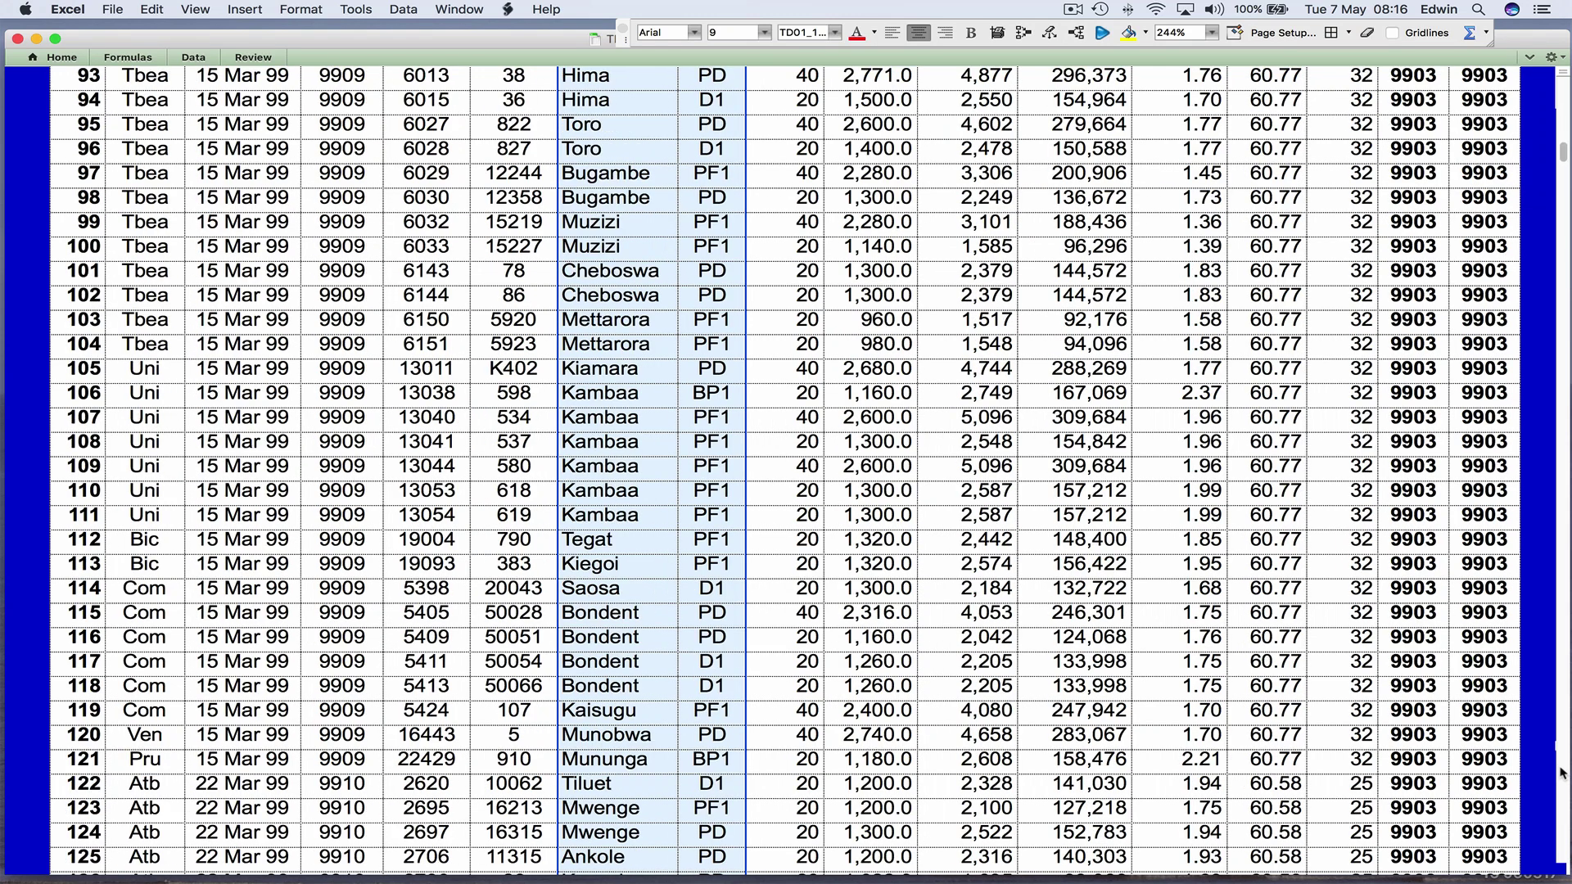
{"action": "left_click", "coordinate": [1562, 772]}
{"action": "left_click", "coordinate": [1562, 772]}
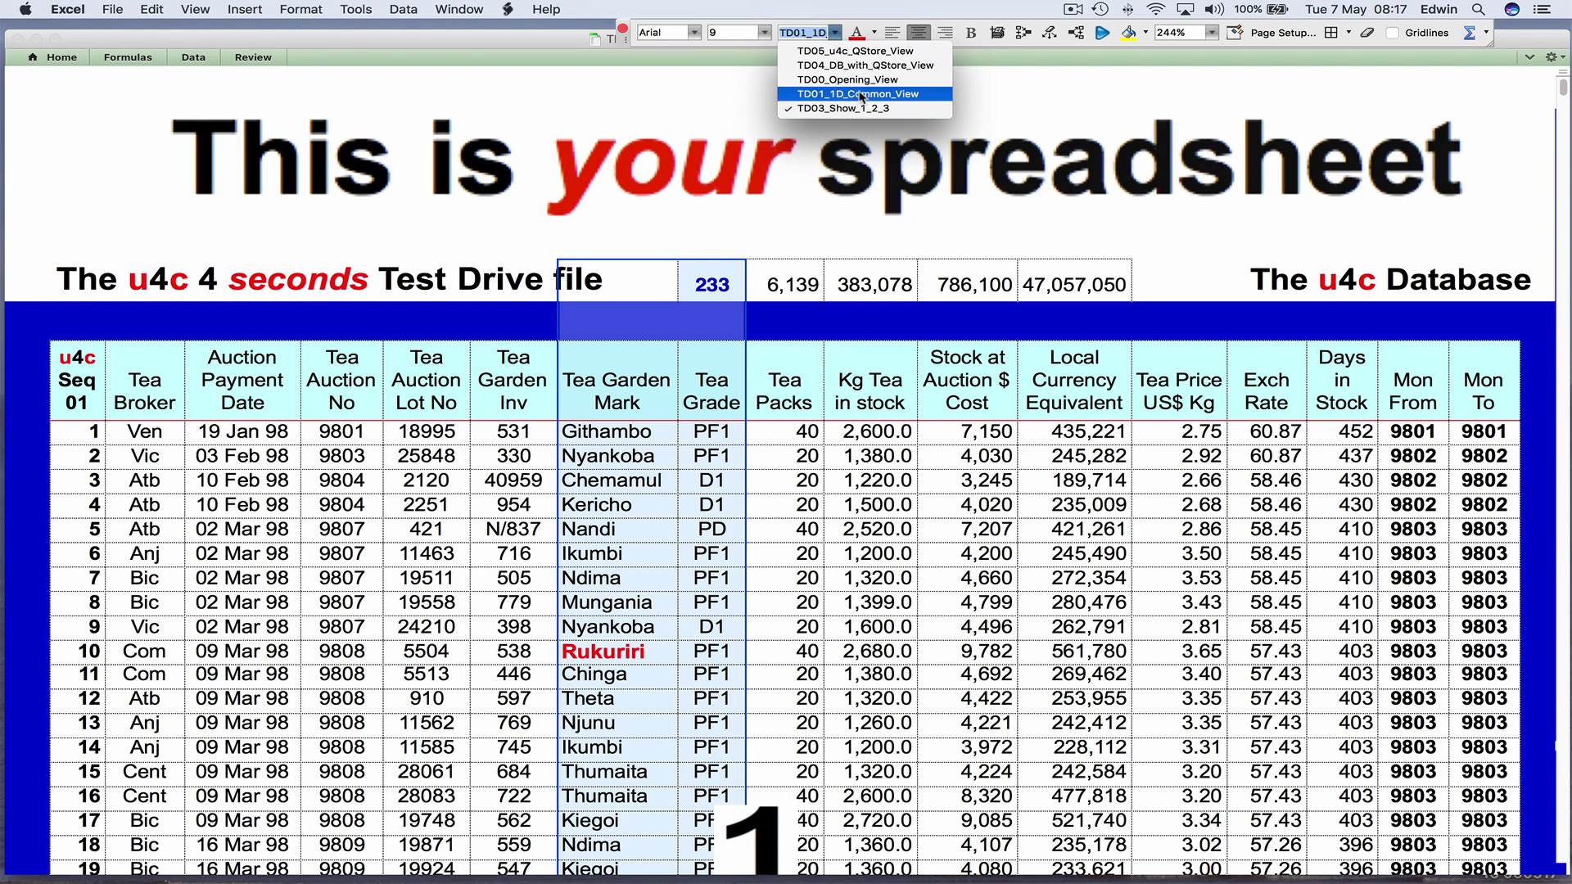
- Switch to TD01_1D_Common_View and paste Rukuriri into the Q-bar garden filter
{"action": "left_click", "coordinate": [861, 95]}
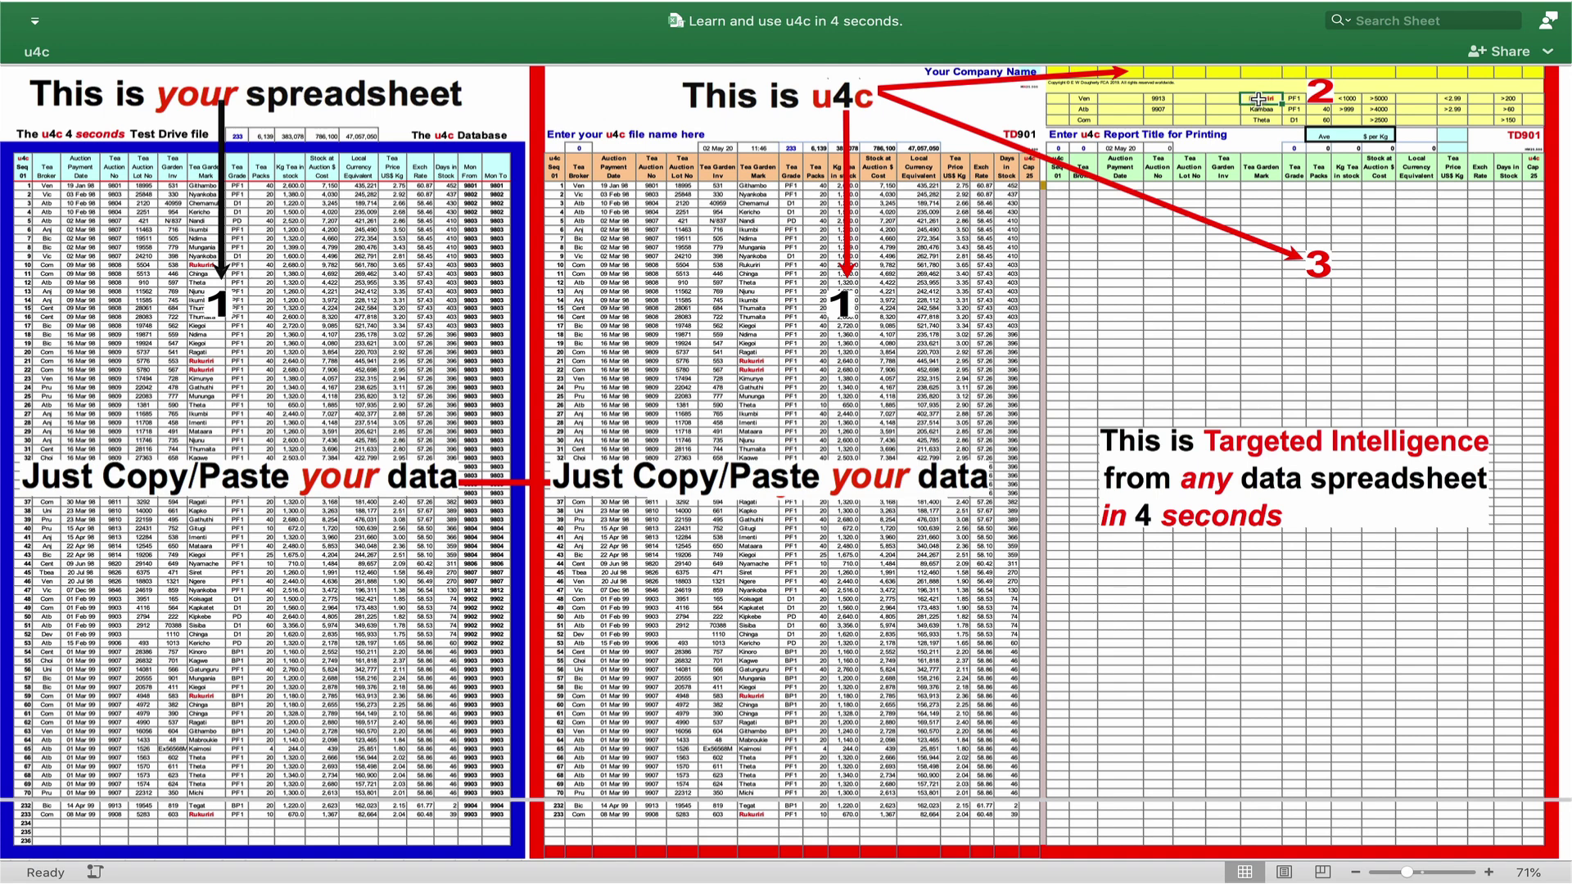
{"action": "key", "text": "super+c"}
{"action": "key", "text": "Up"}
{"action": "key", "text": "super+v"}
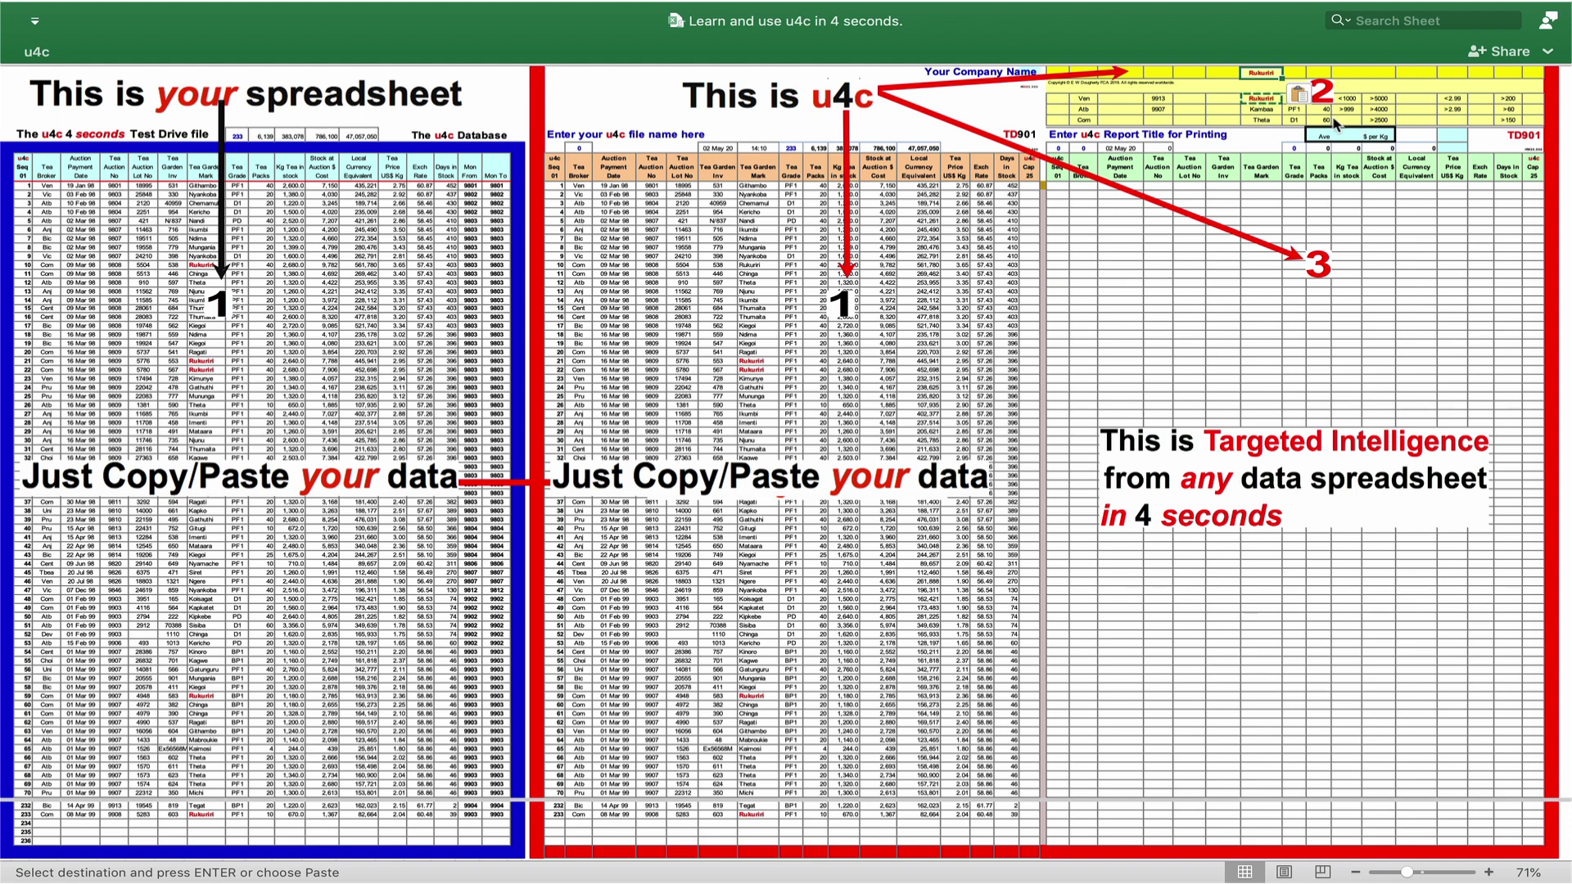
{"action": "key", "text": "Return"}
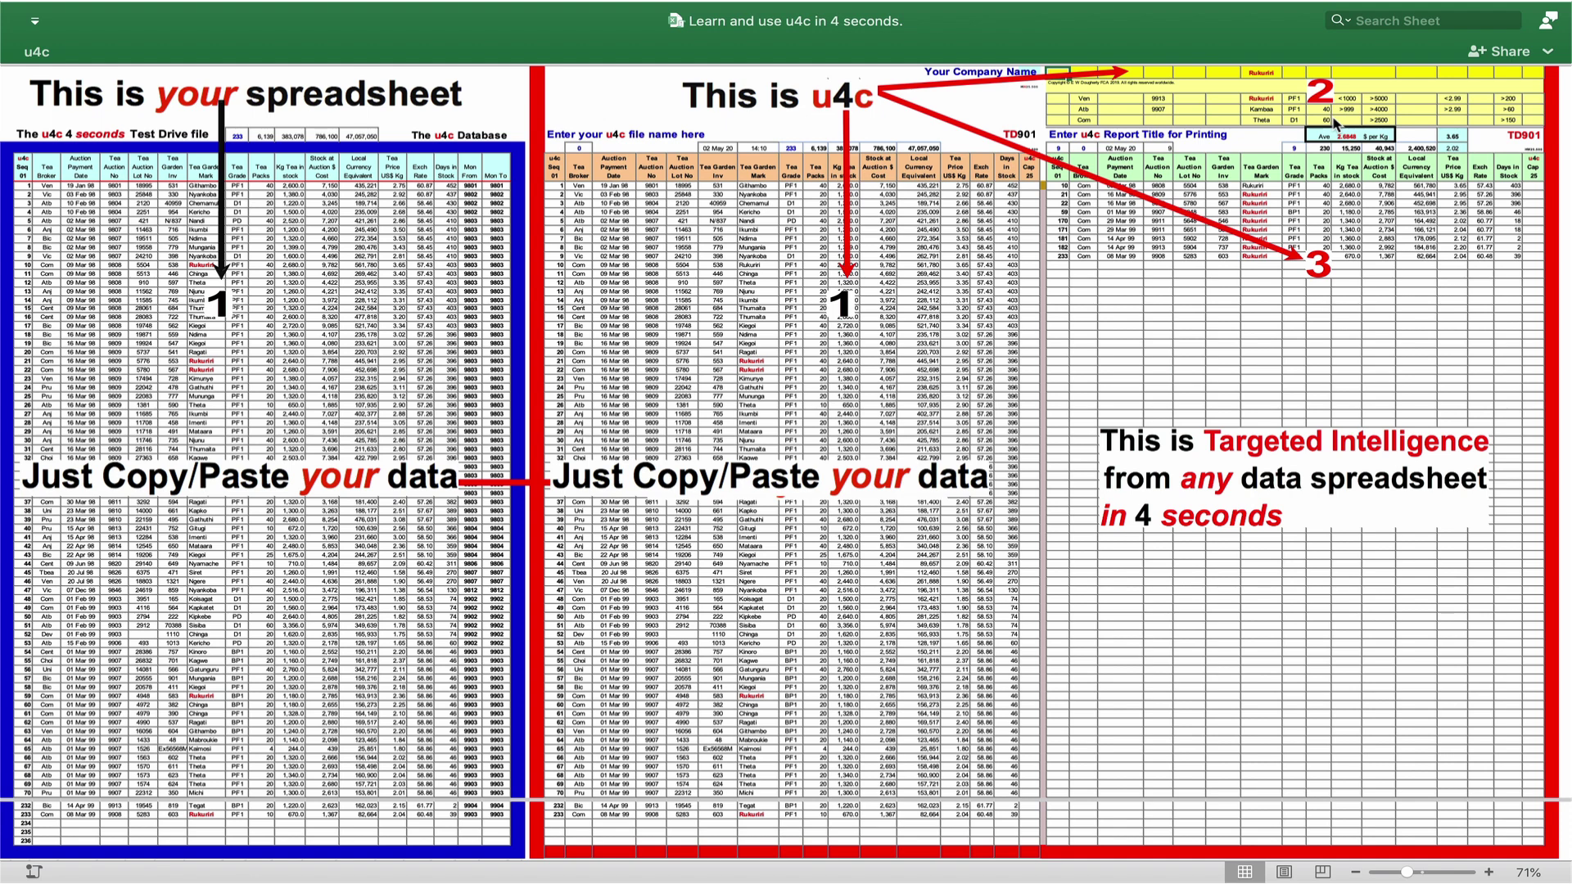
- Clear the Rukuriri garden filter and enter PF1 as the grade filter
{"action": "left_click", "coordinate": [1252, 148]}
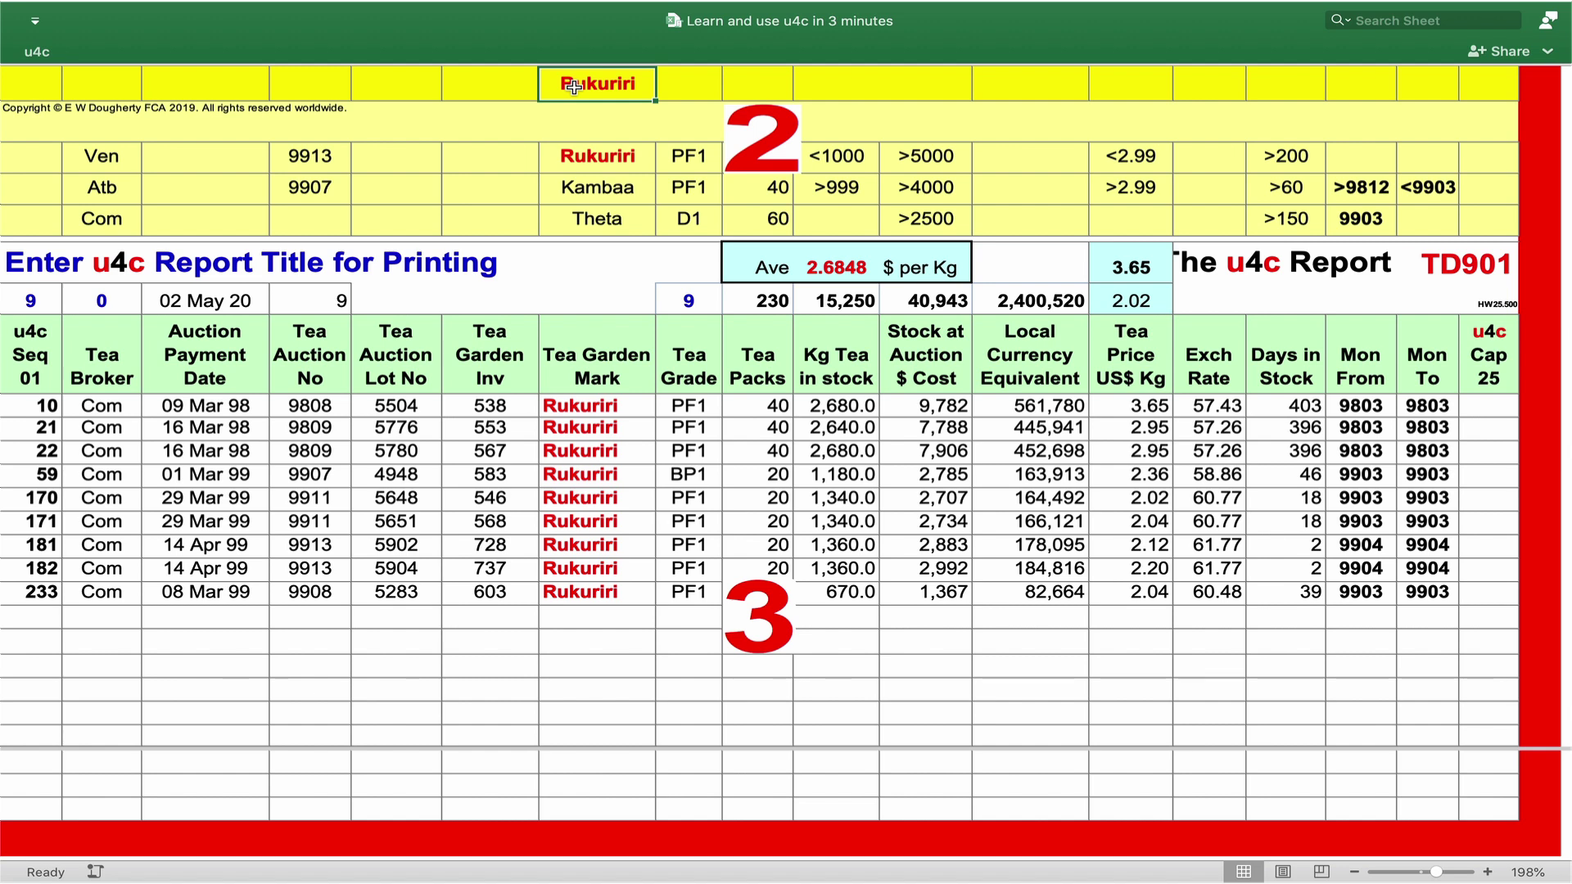
{"action": "key", "text": "Delete"}
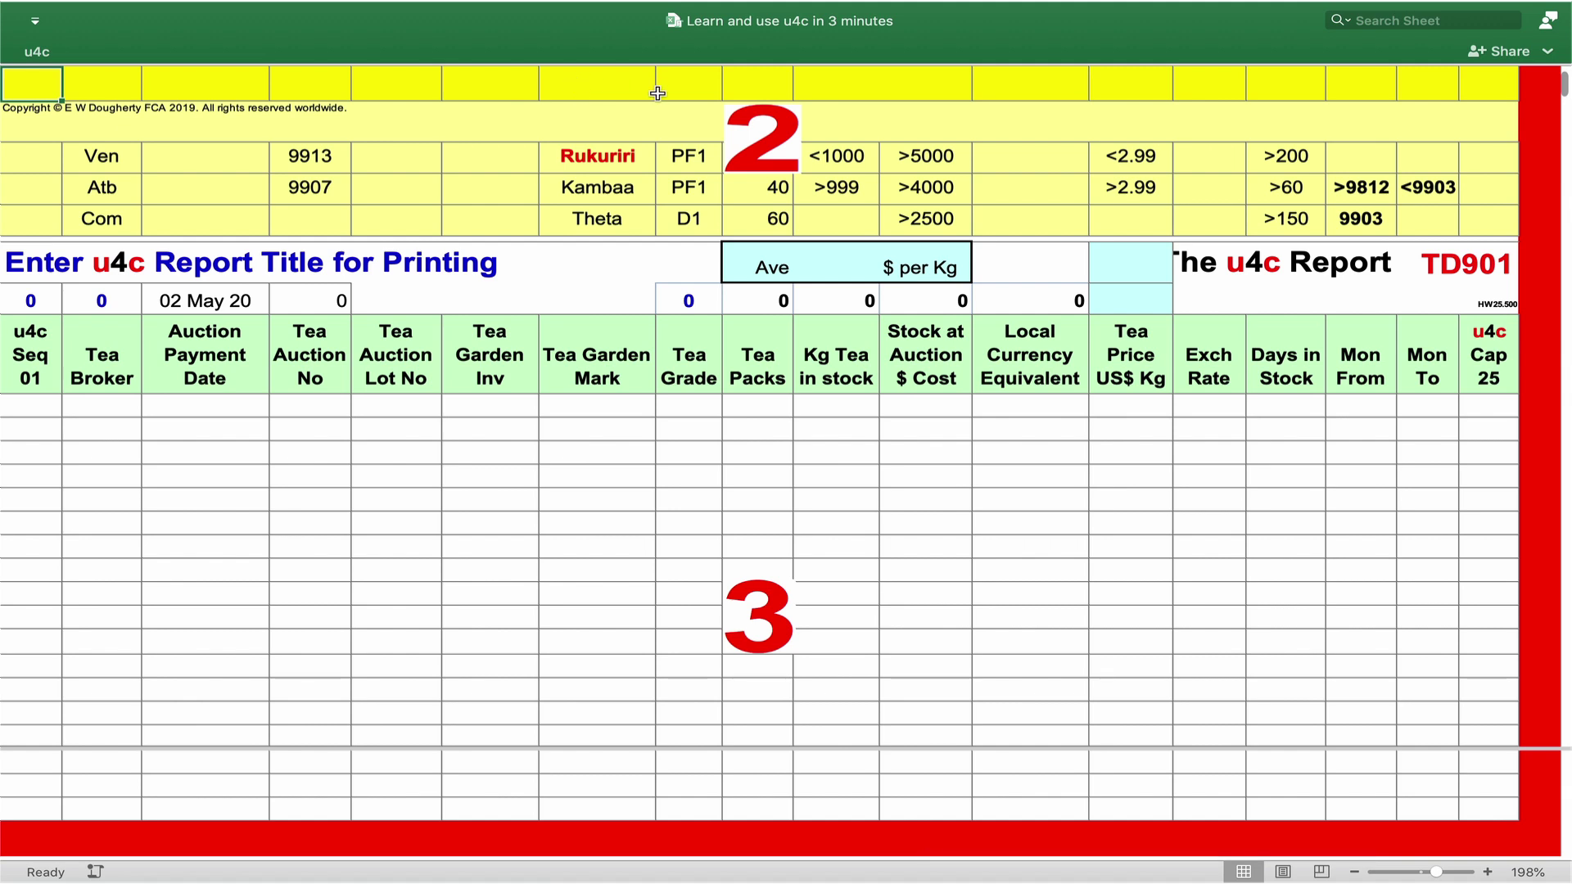
{"action": "left_click", "coordinate": [694, 89]}
{"action": "type", "text": "PF"}
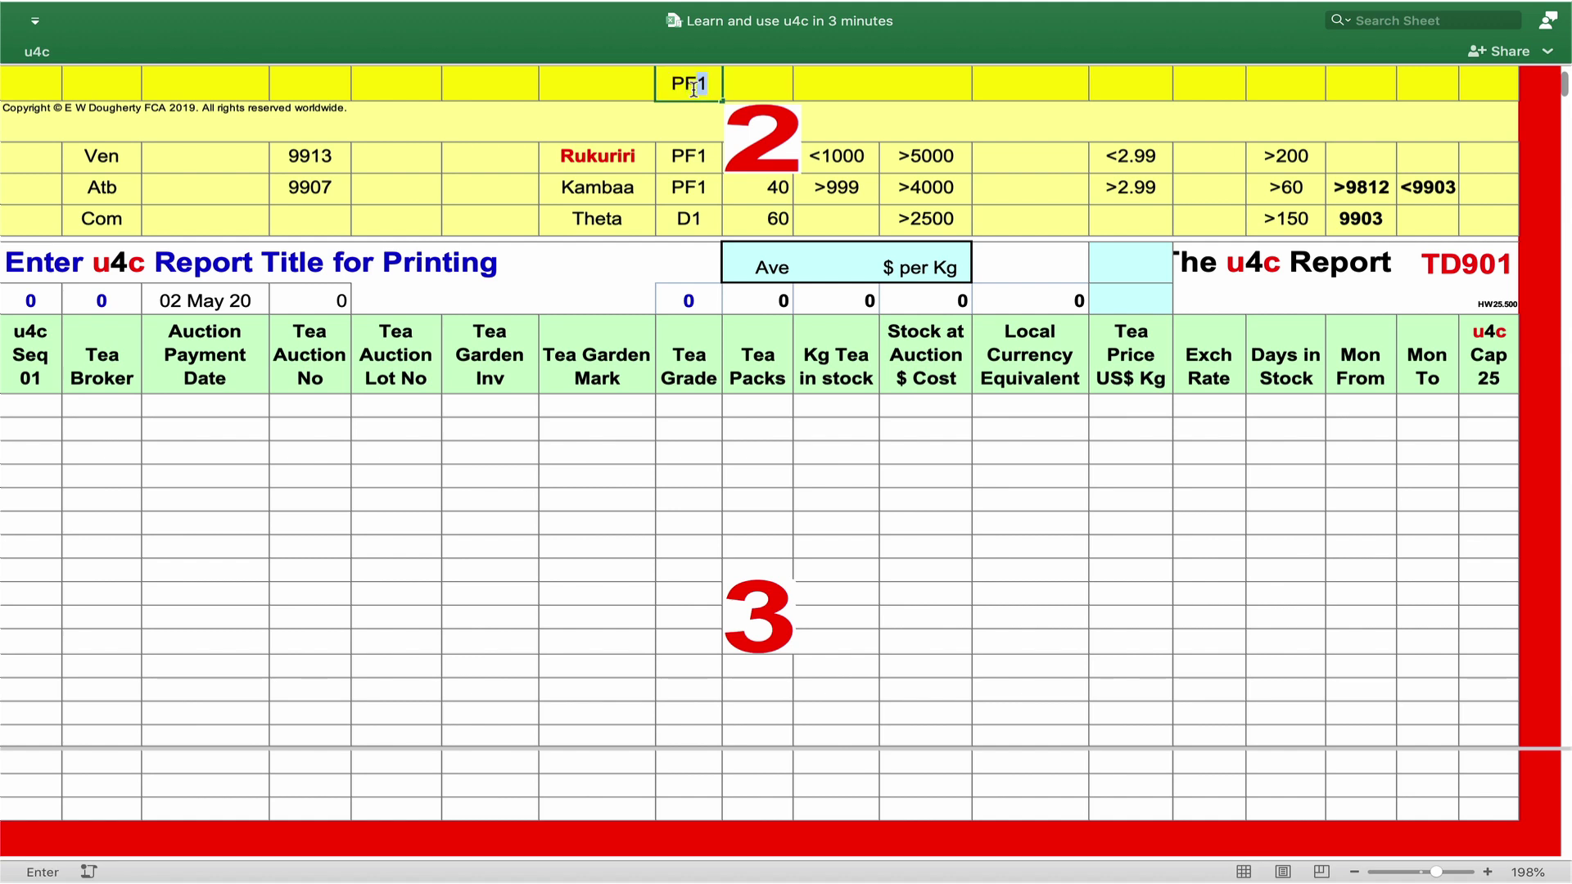
{"action": "type", "text": "1"}
{"action": "key", "text": "Return"}
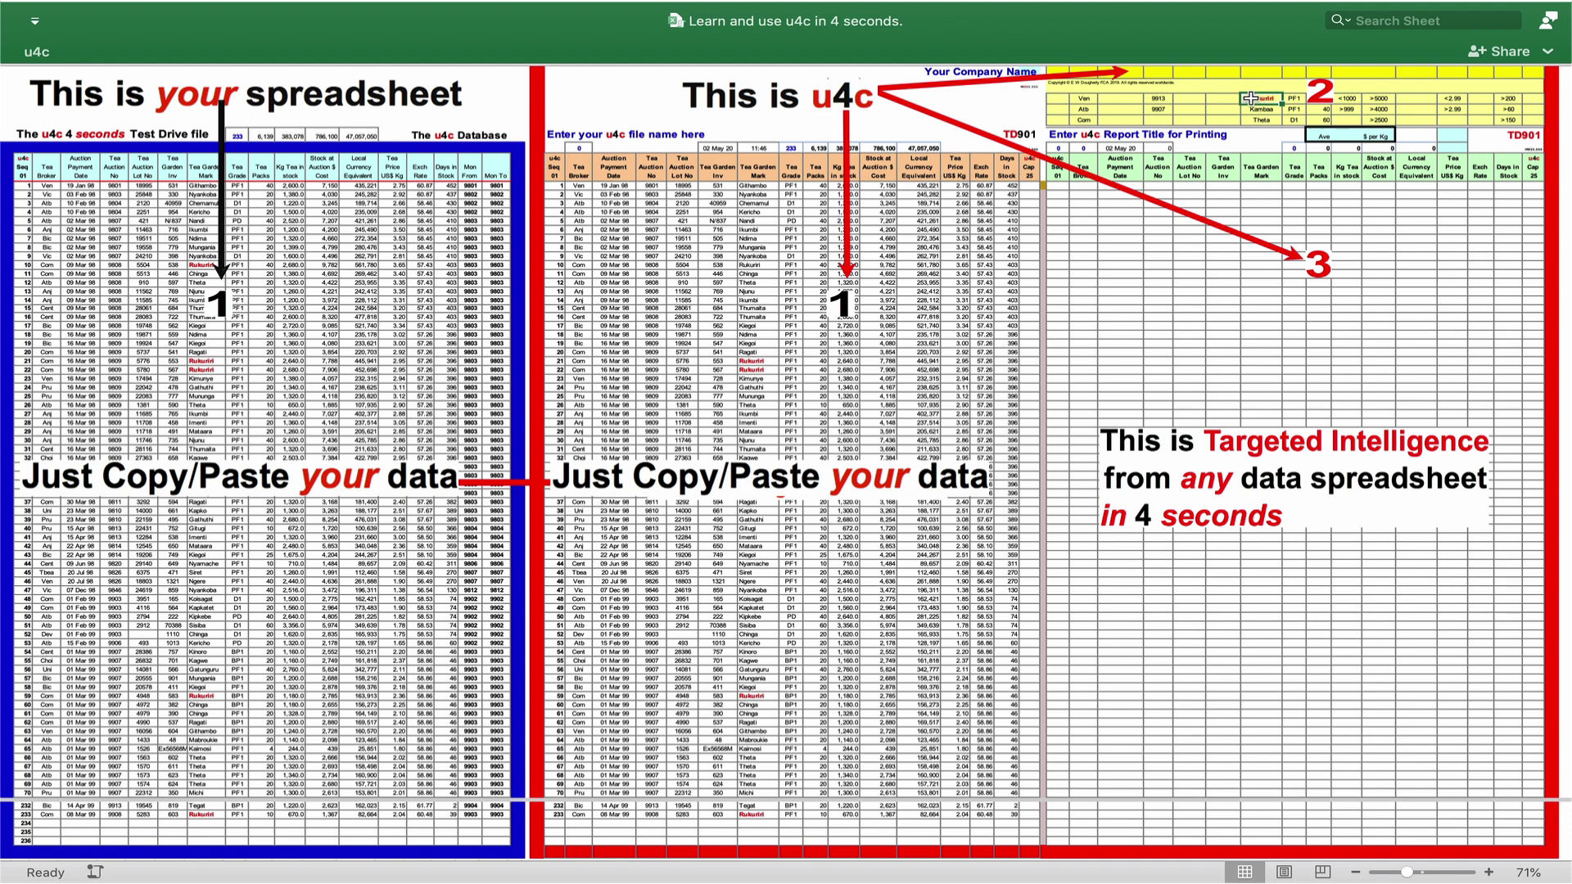
- Paste Rukuriri into the report's criteria row and apply the filter
{"action": "key", "text": "super+c"}
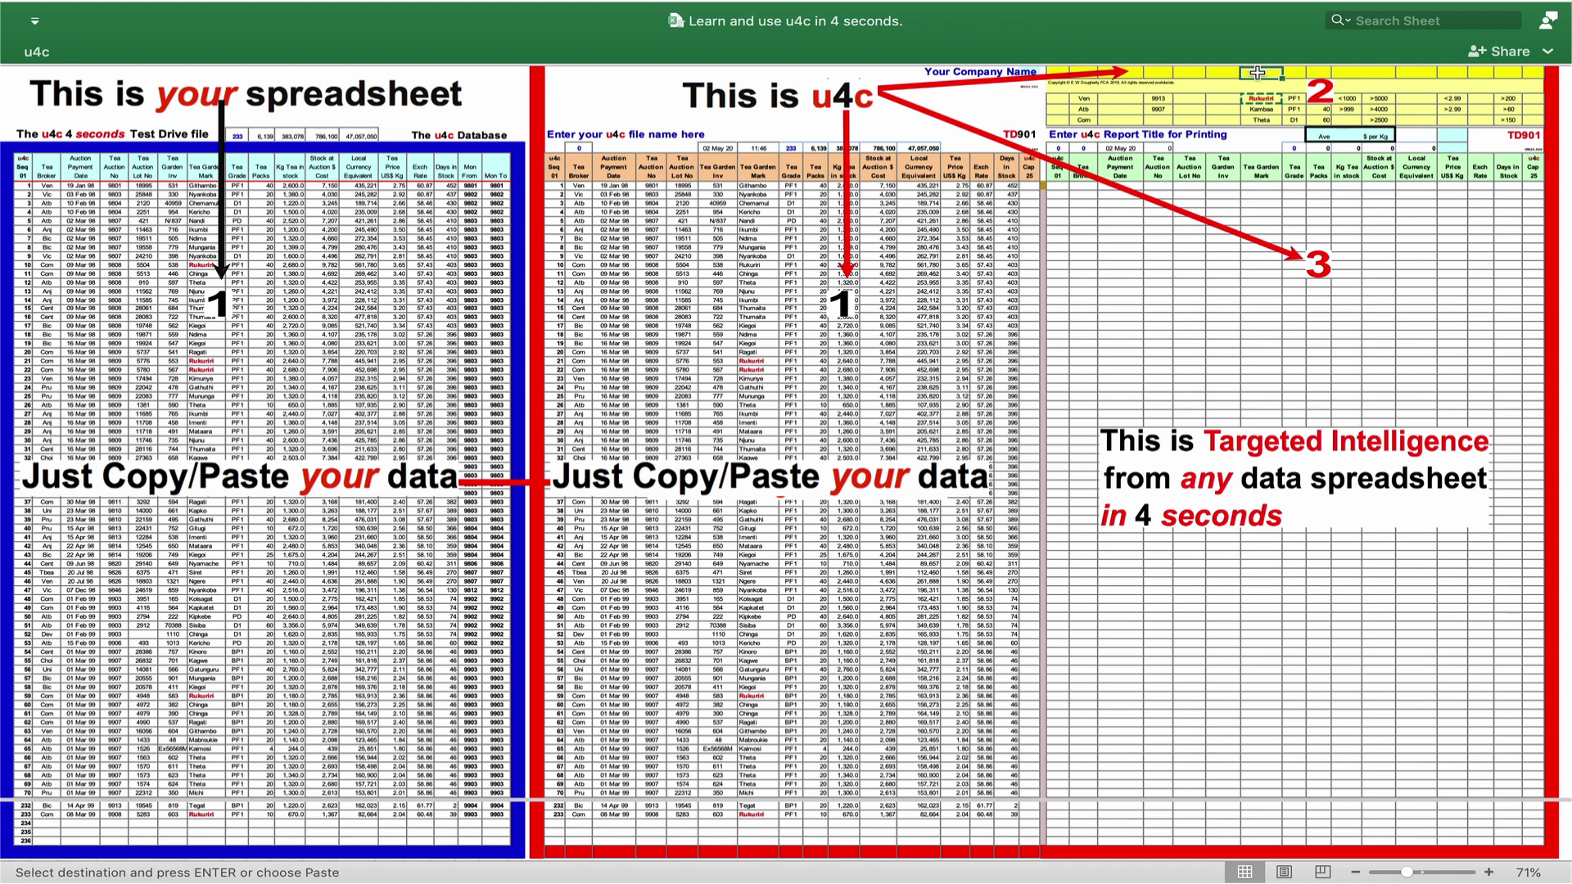
{"action": "key", "text": "super+v"}
{"action": "key", "text": "Return"}
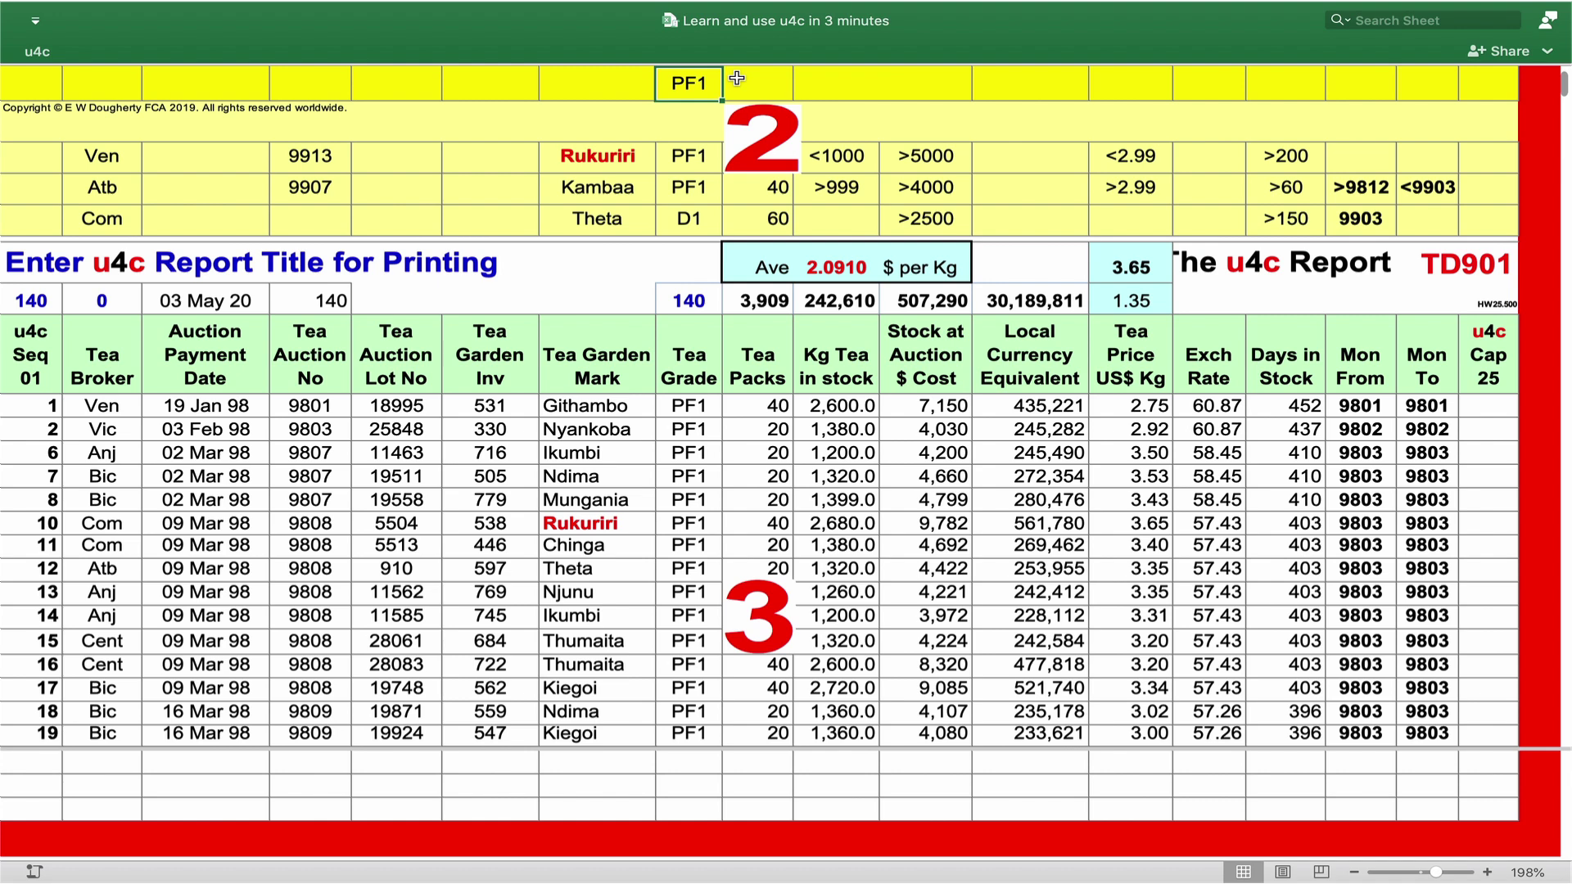
- Set the grade criterion to BP1 and select the totals row to check the sum
{"action": "type", "text": "BP1"}
{"action": "key", "text": "Return"}
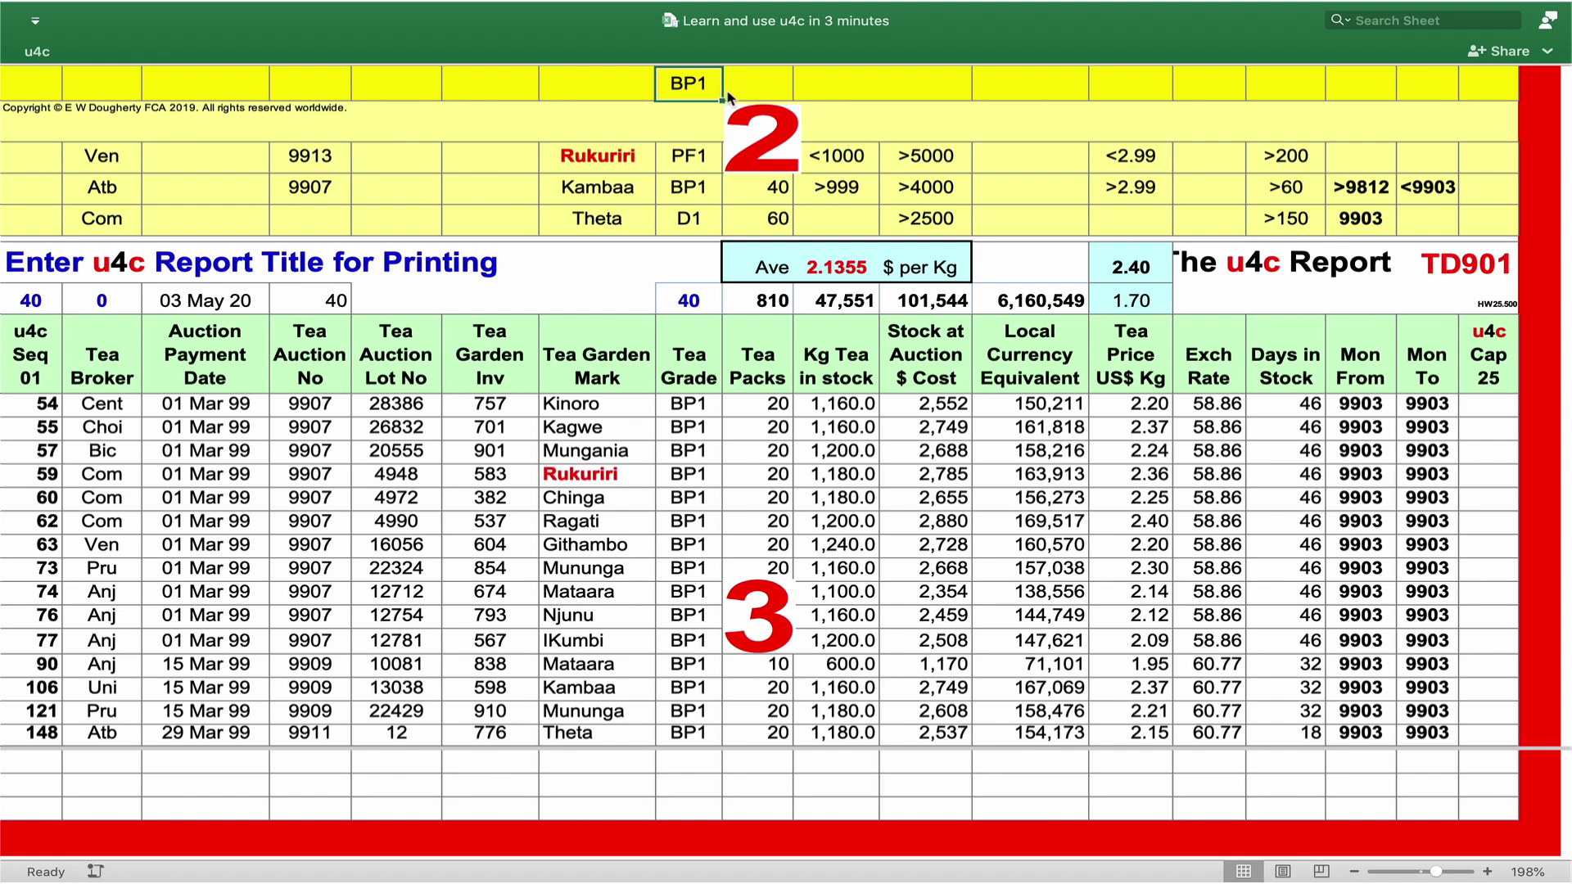
{"action": "key", "text": "Delete"}
{"action": "key", "text": "Home"}
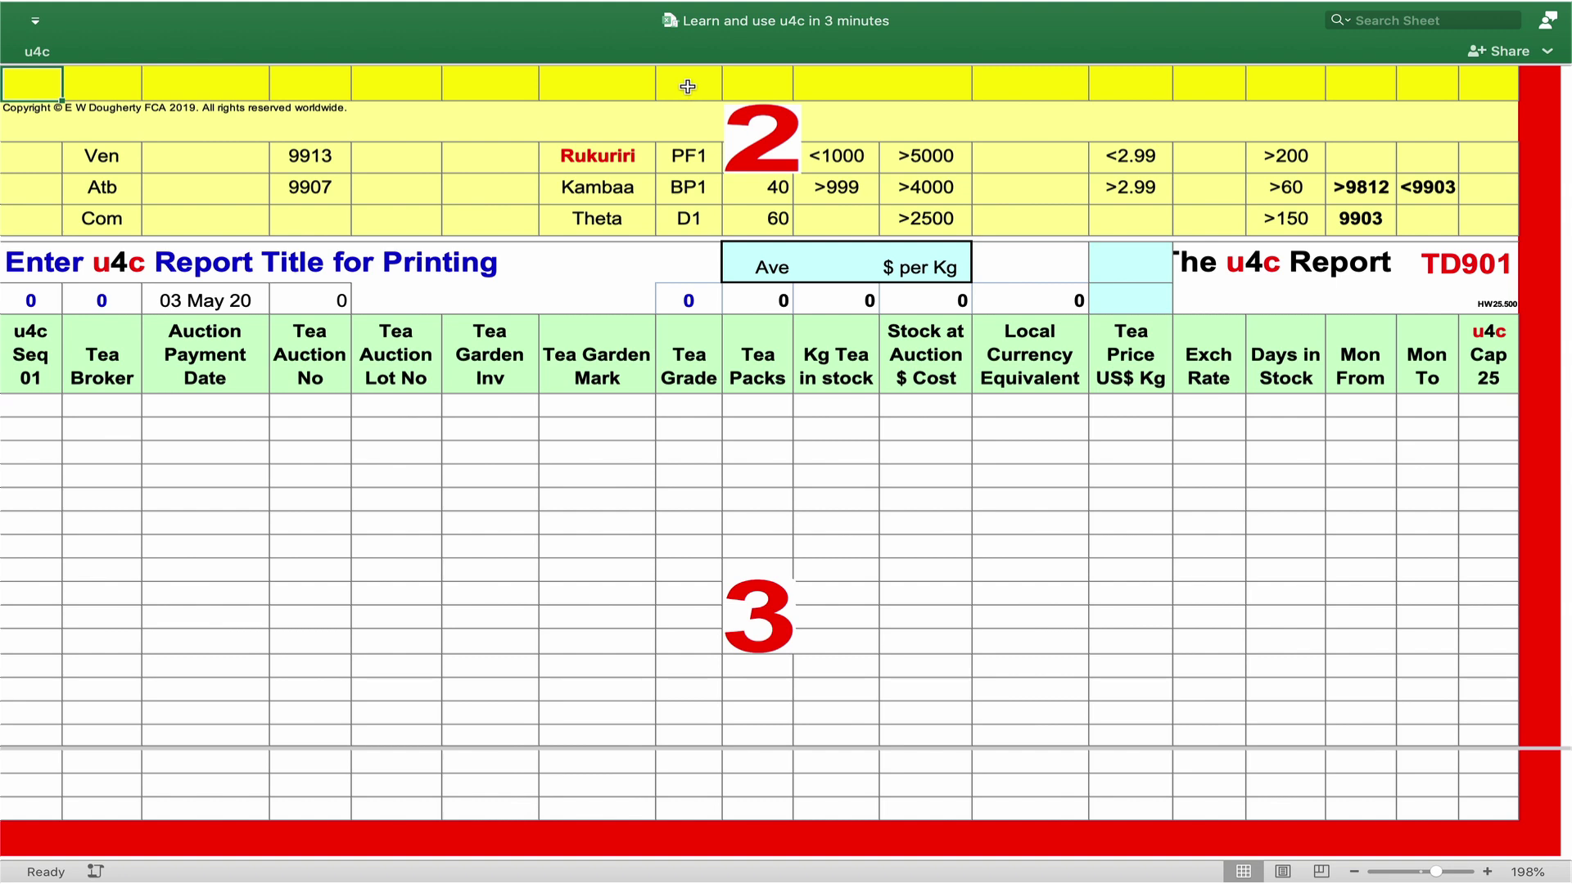
{"action": "left_click", "coordinate": [687, 86]}
{"action": "type", "text": "BP"}
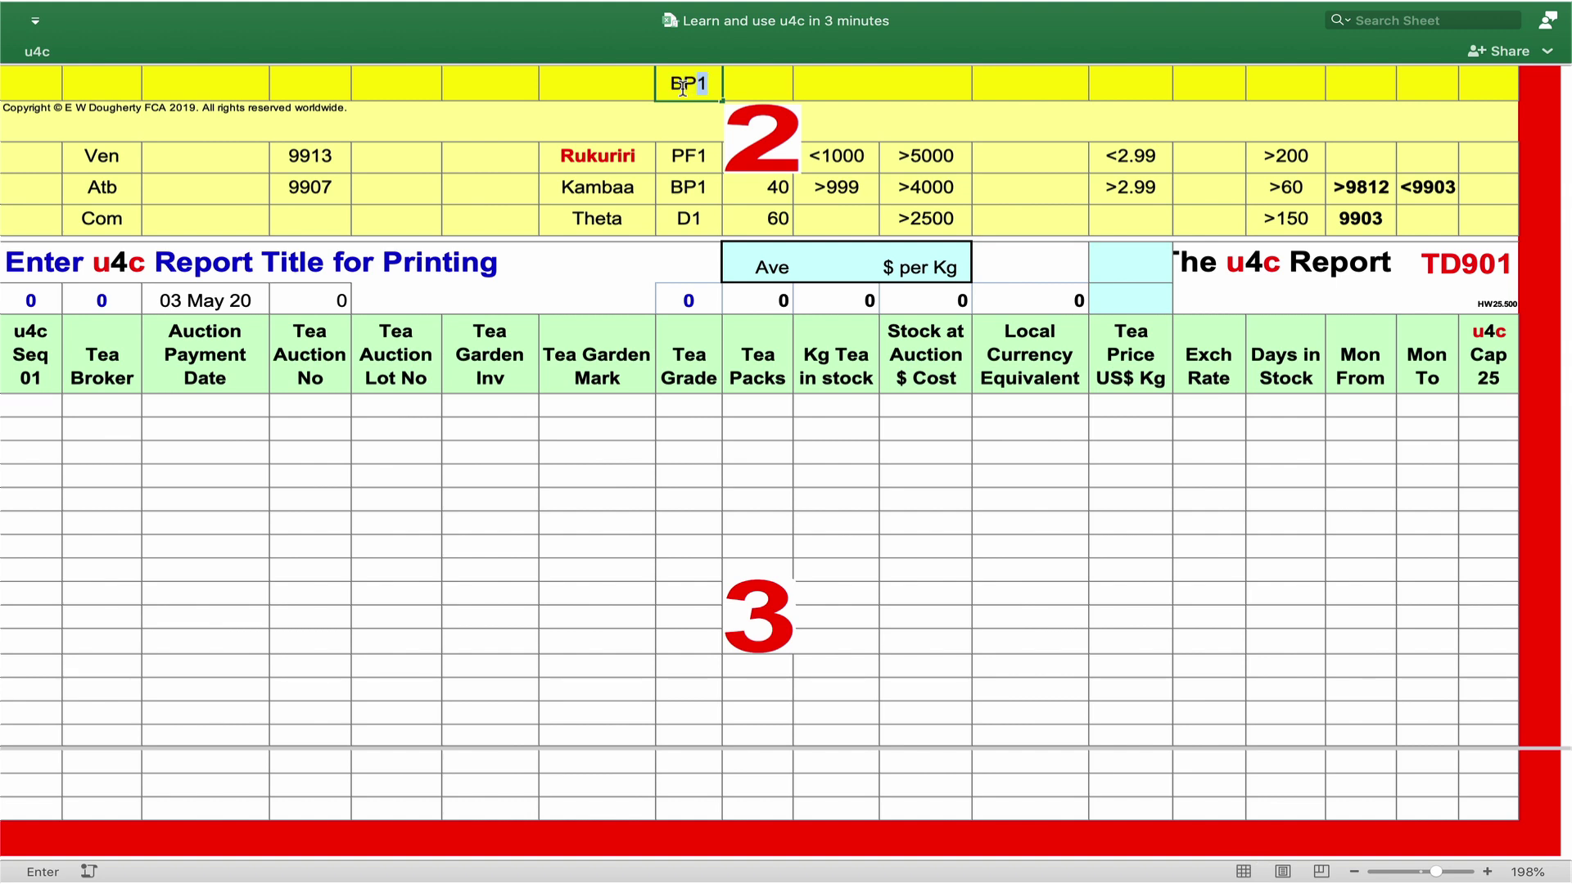
{"action": "type", "text": "1"}
{"action": "key", "text": "Return"}
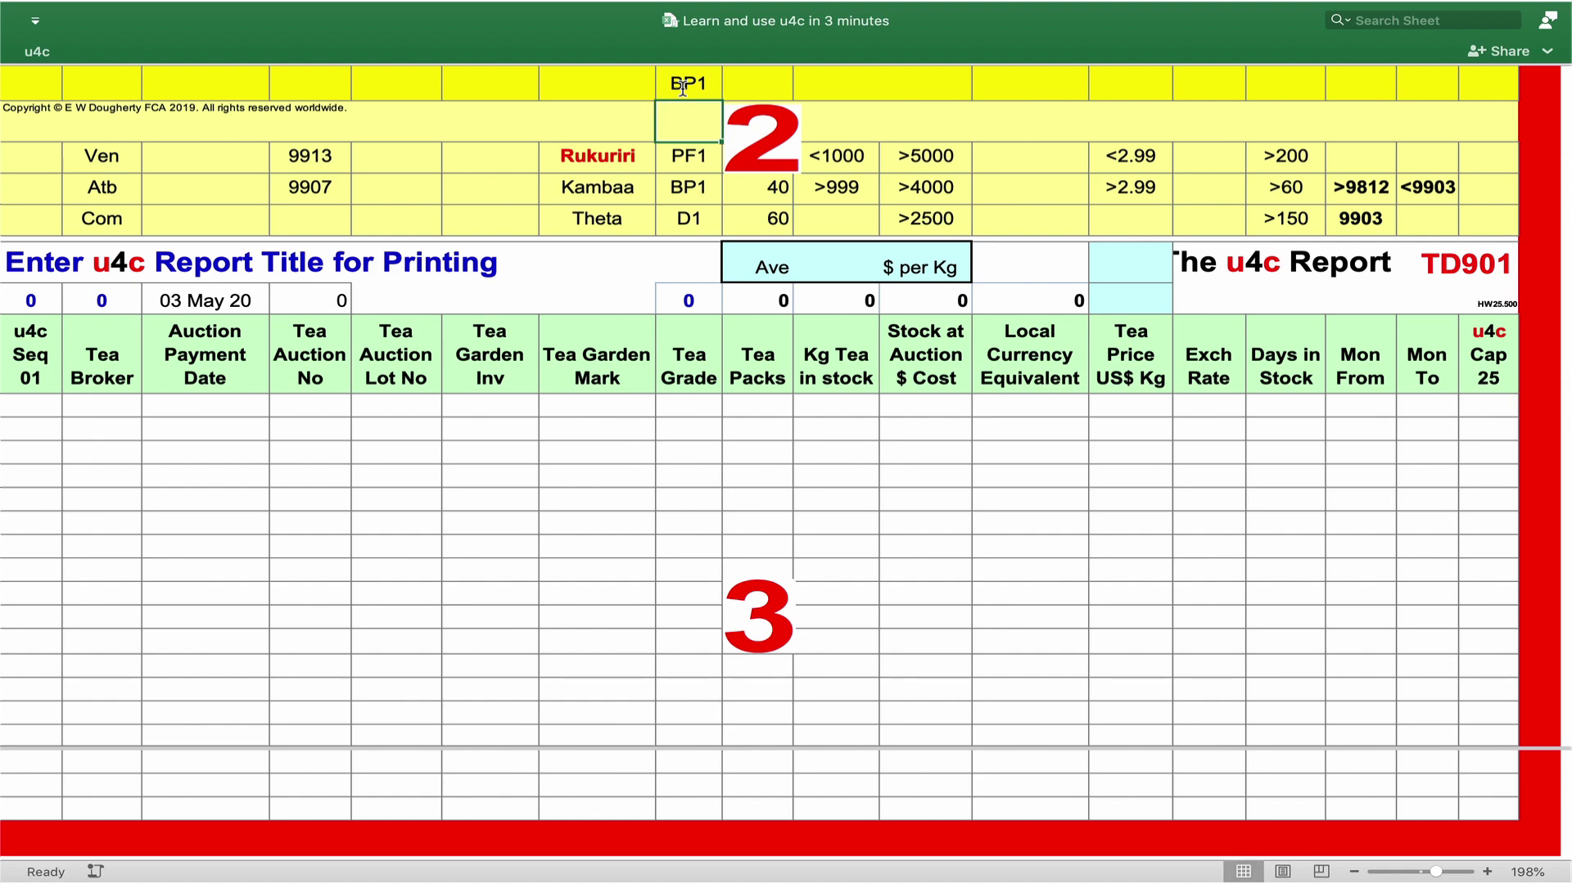
{"action": "left_click_drag", "start_coordinate": [689, 301], "coordinate": [992, 290]}
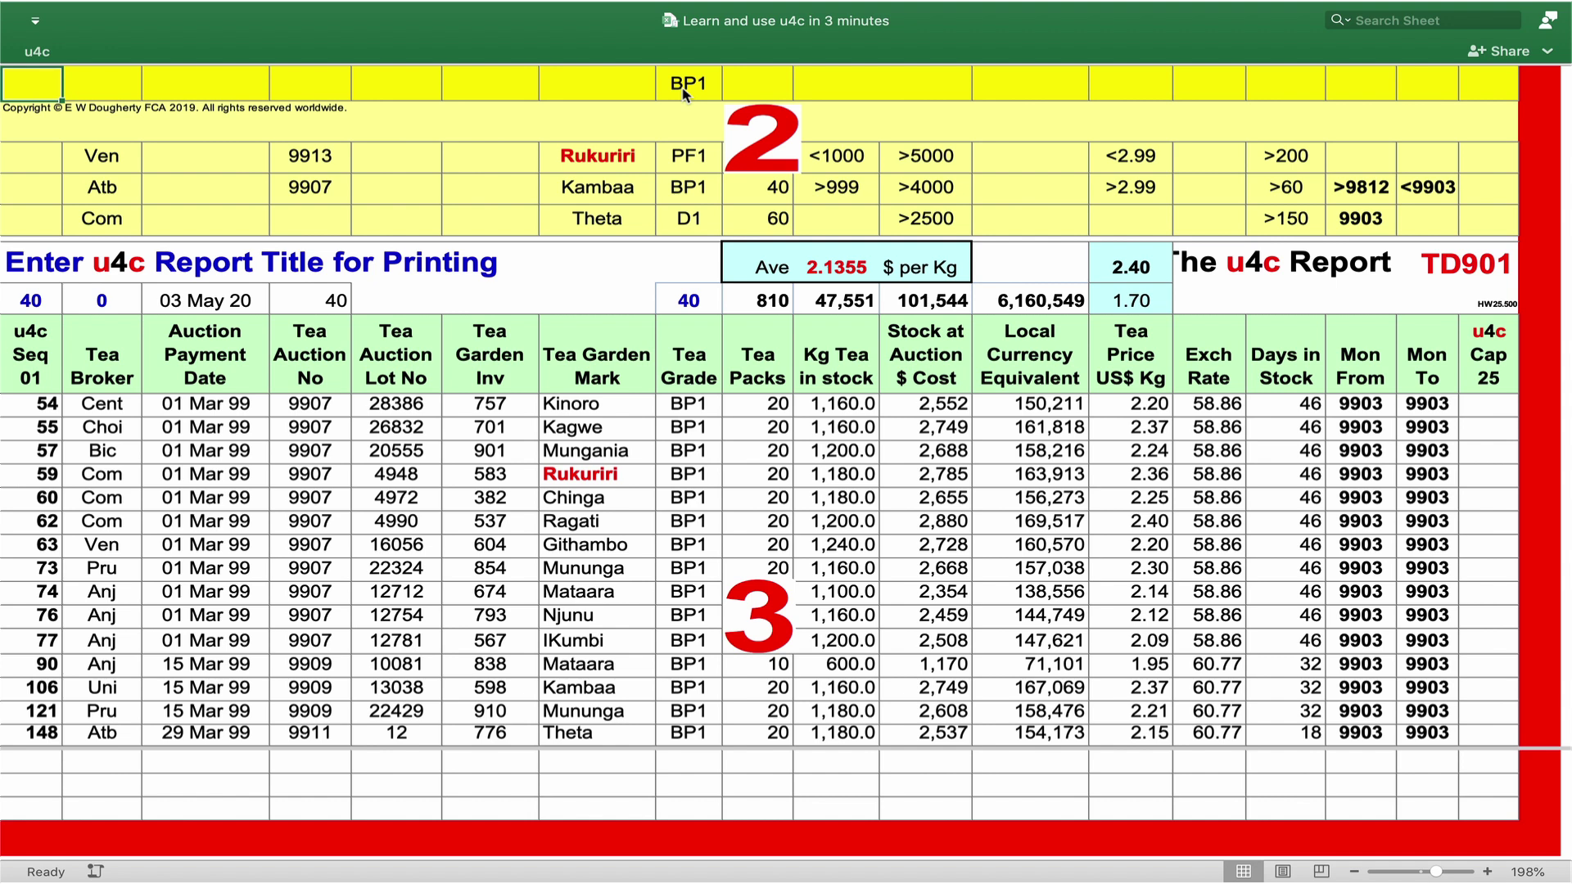
- Add >2500 as the stock cost criterion and check the recalculated totals
{"action": "left_click", "coordinate": [896, 86]}
{"action": "type", "text": ">25"}
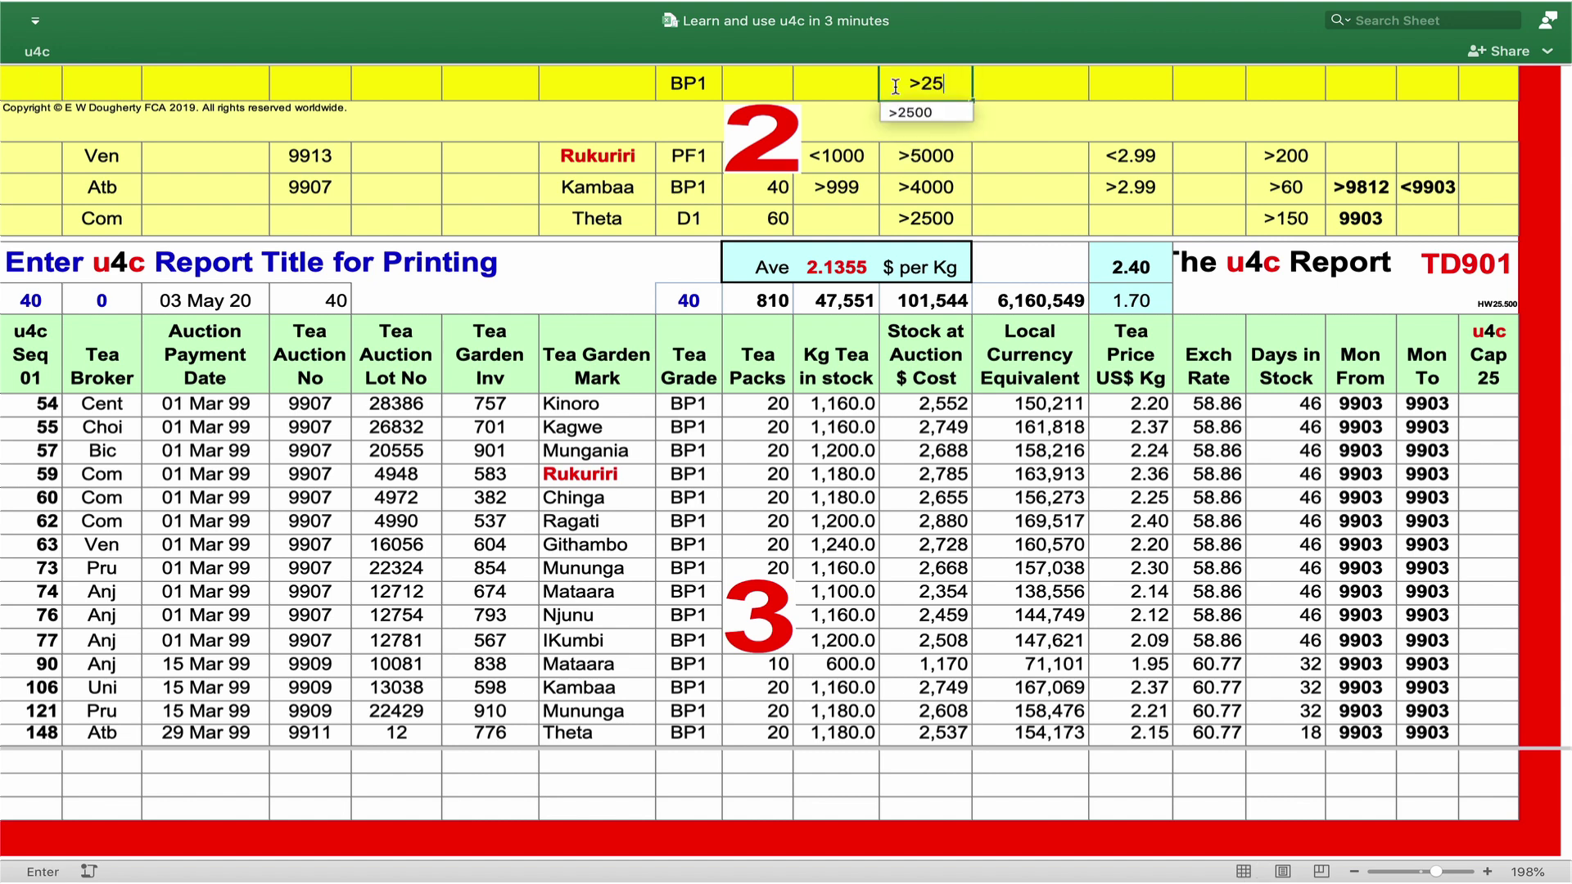
{"action": "type", "text": "00"}
{"action": "key", "text": "Return"}
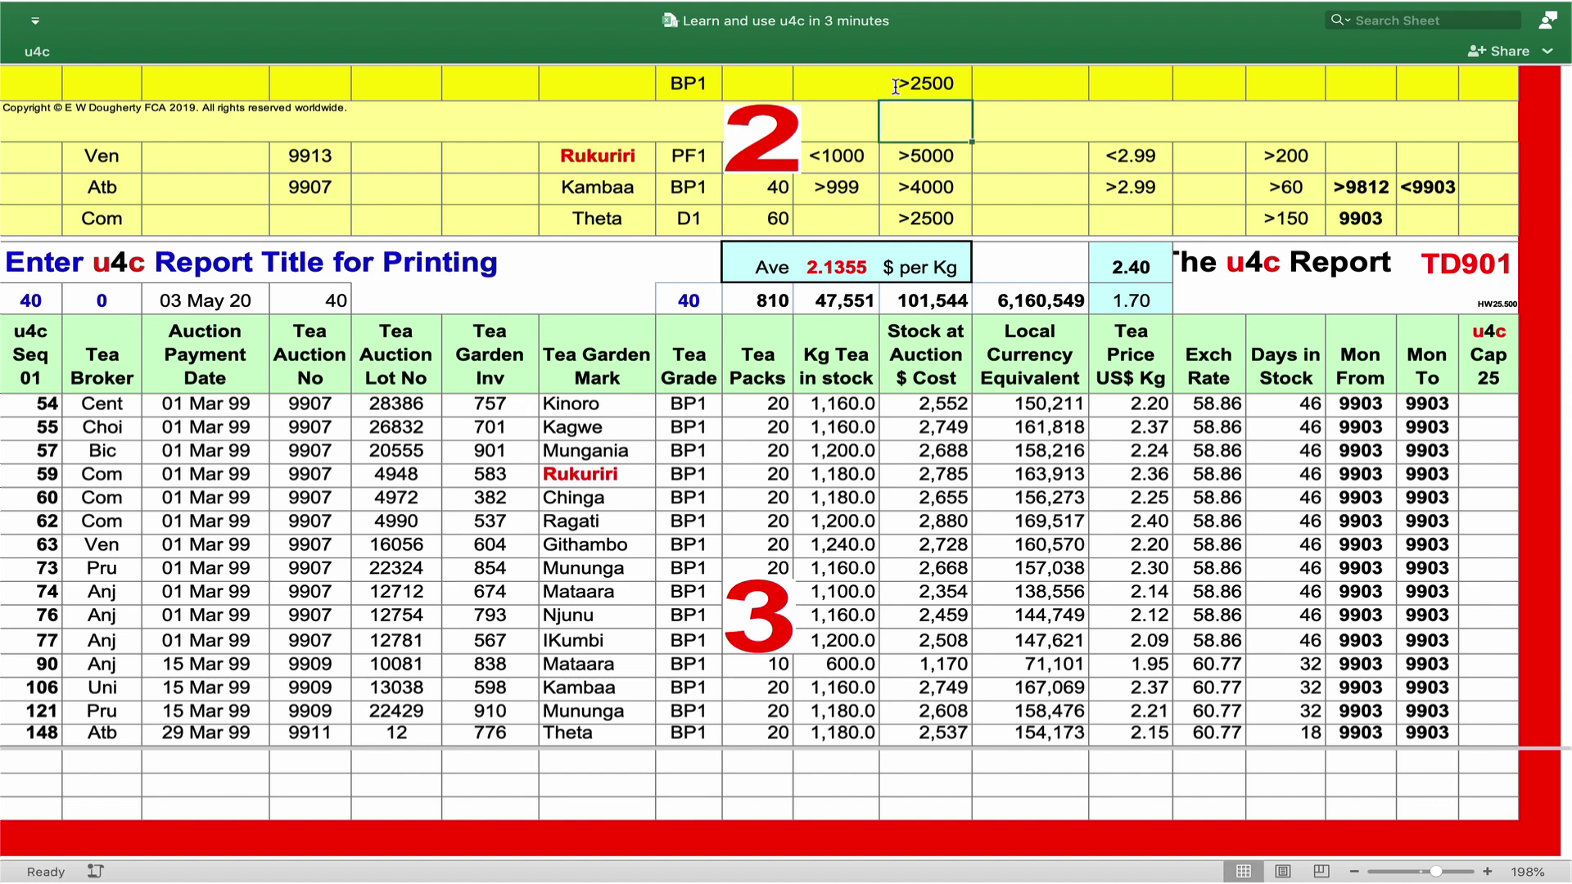
{"action": "left_click_drag", "start_coordinate": [689, 300], "coordinate": [1020, 299]}
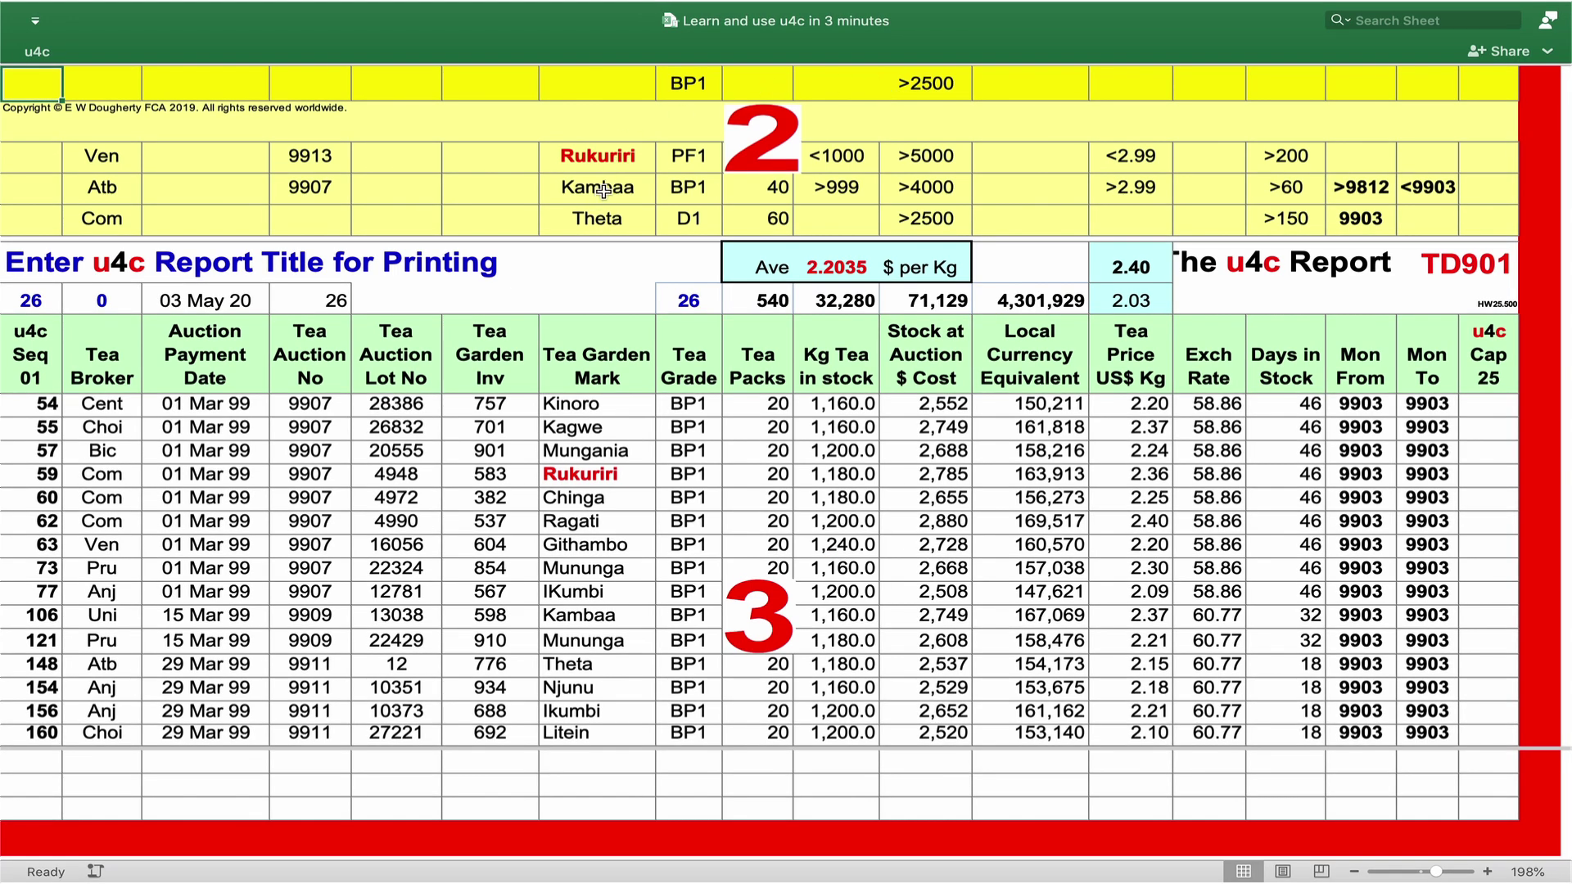
- Copy Kambaa into the Tea Garden Mark criterion and check the two-lot totals
{"action": "left_click", "coordinate": [598, 187]}
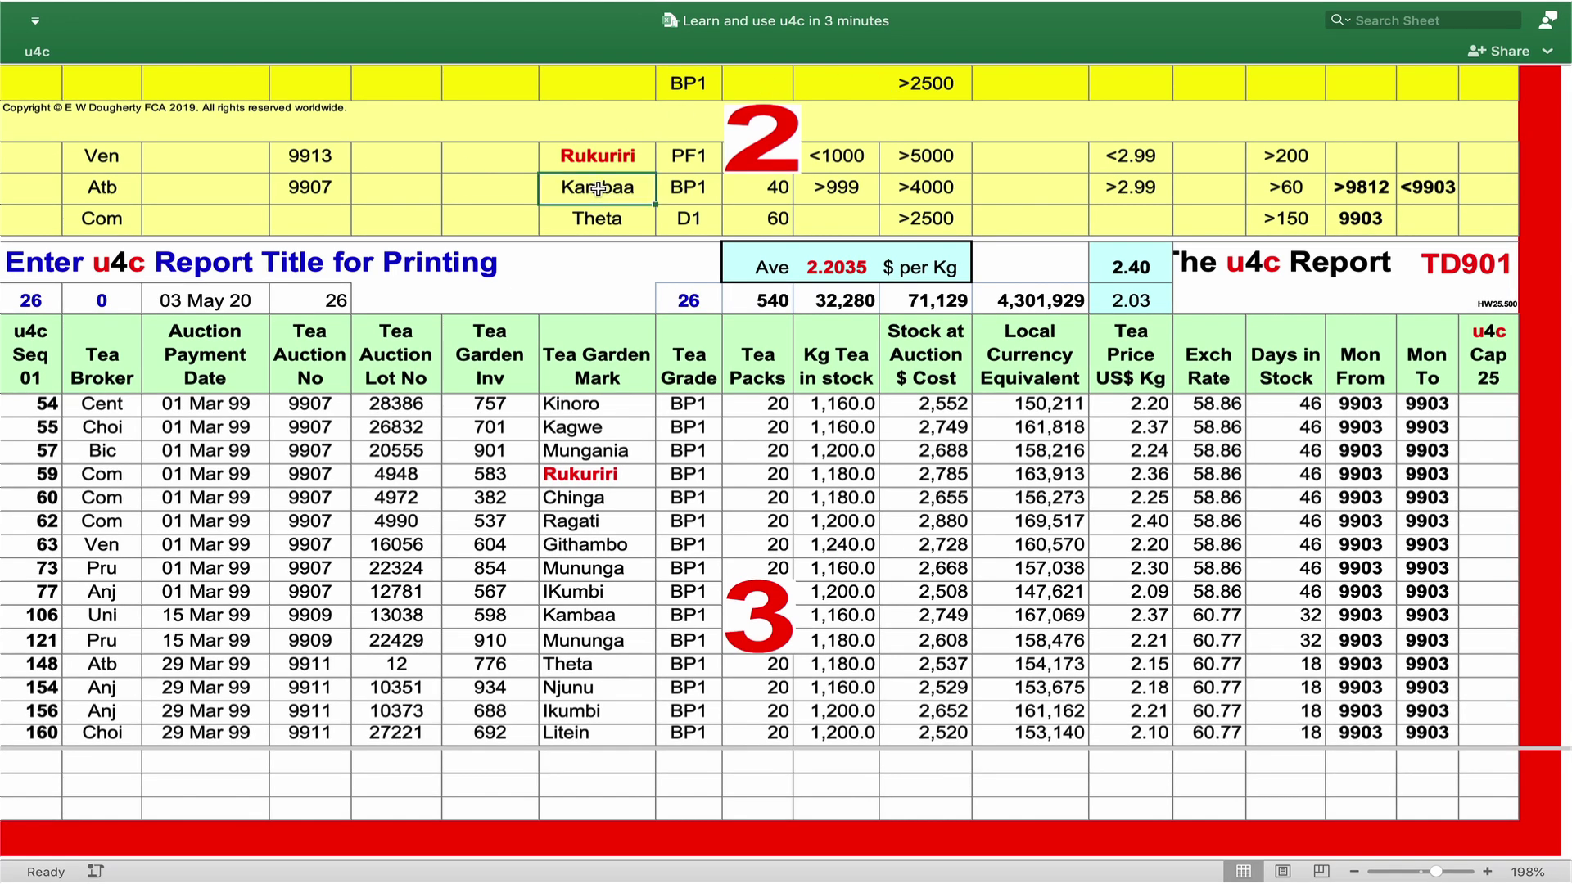
{"action": "key", "text": "super+c"}
{"action": "left_click", "coordinate": [623, 82]}
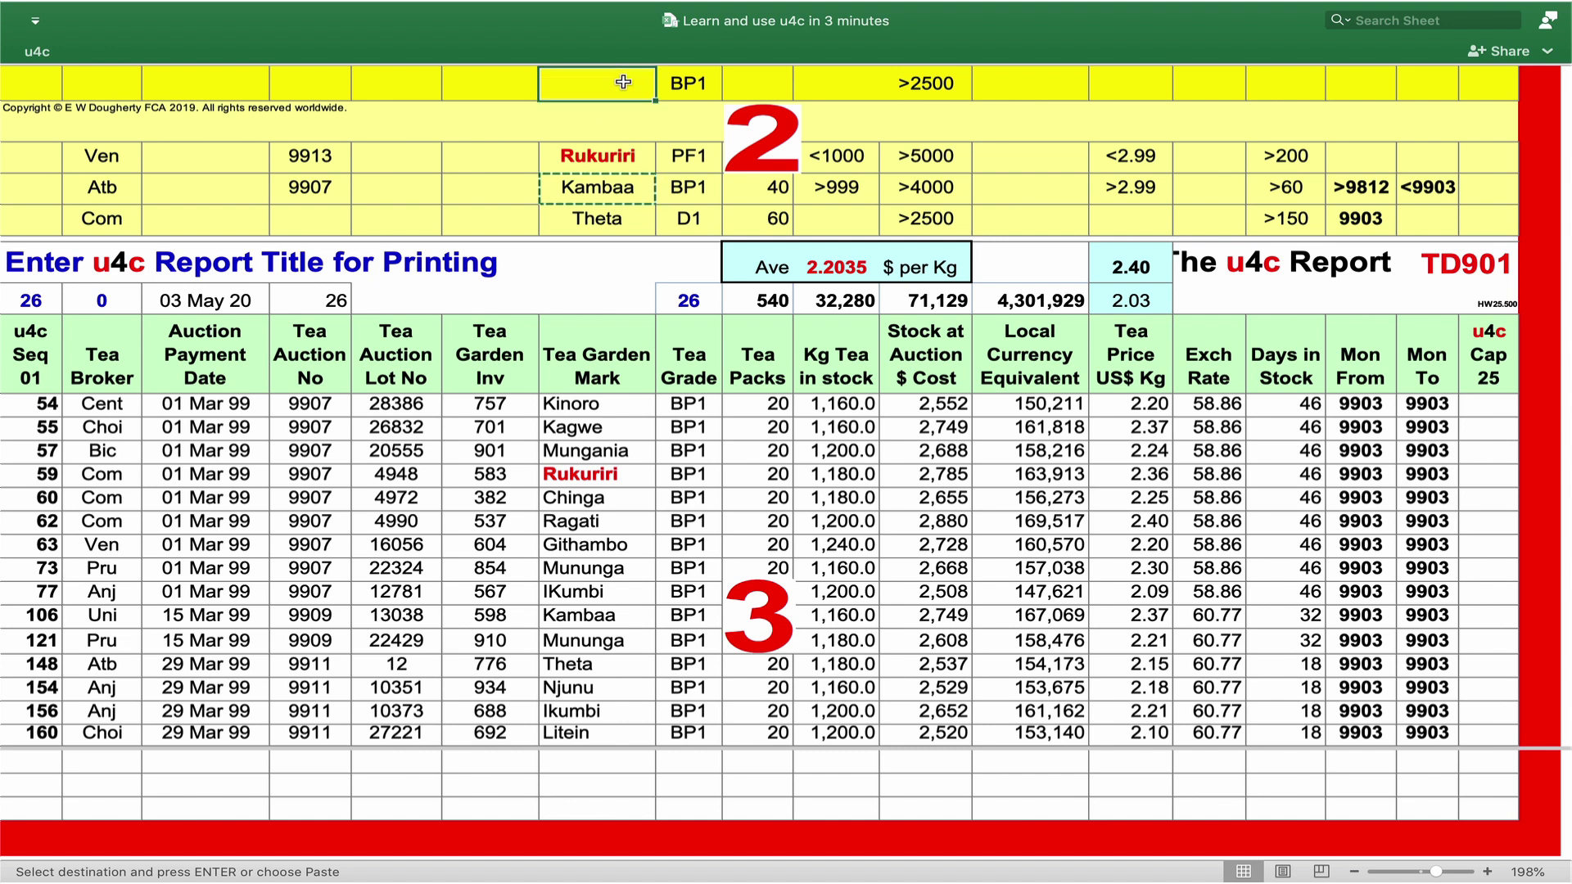
{"action": "key", "text": "super+v"}
{"action": "key", "text": "Return"}
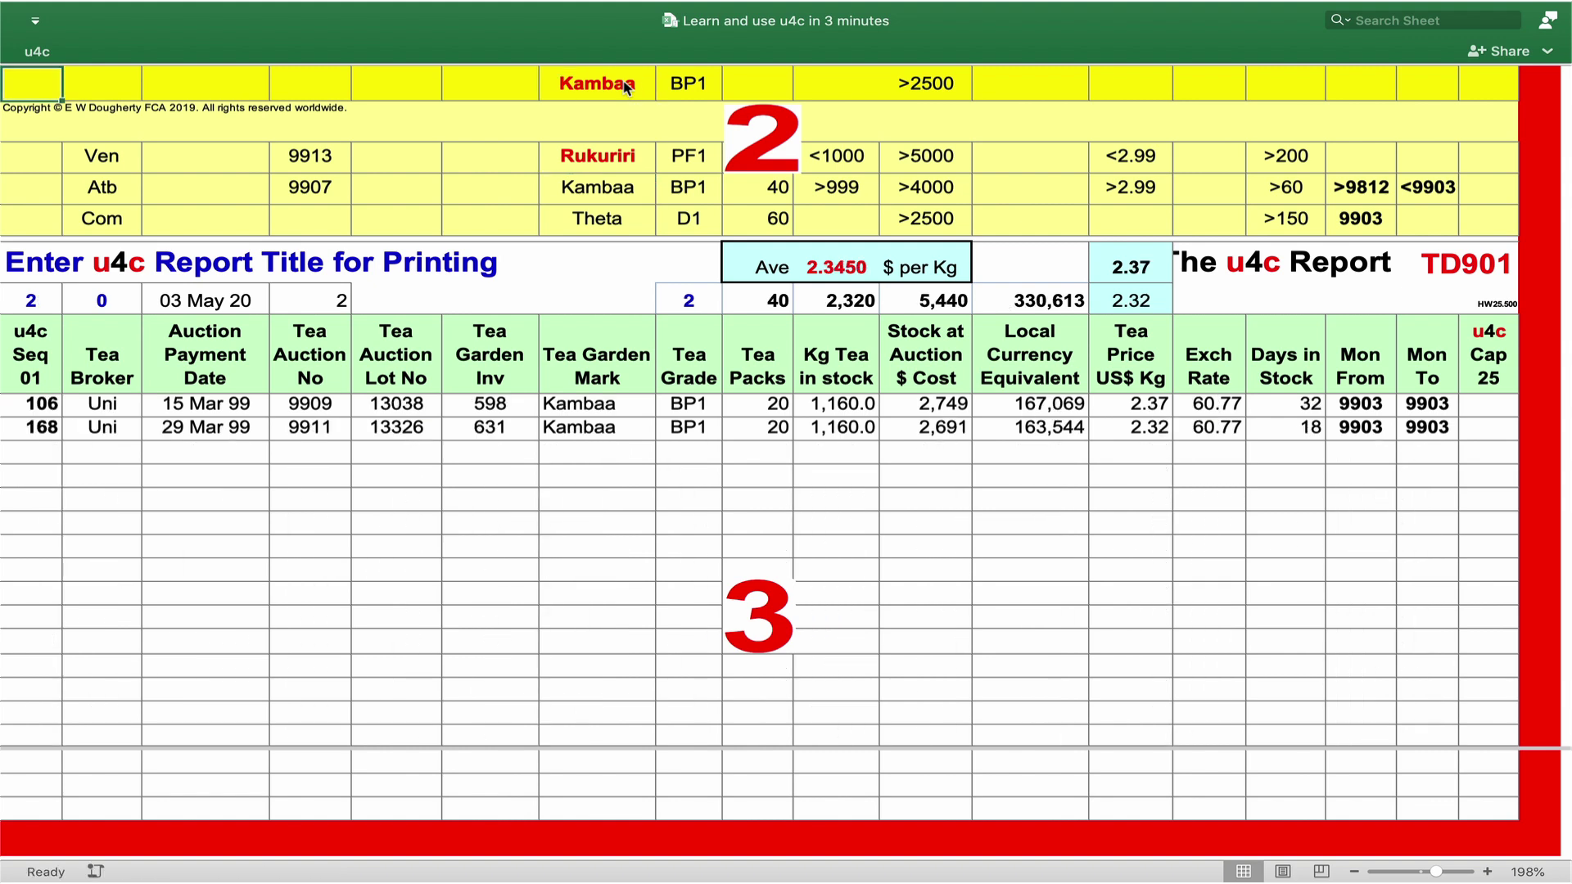
{"action": "left_click_drag", "start_coordinate": [689, 301], "coordinate": [986, 302]}
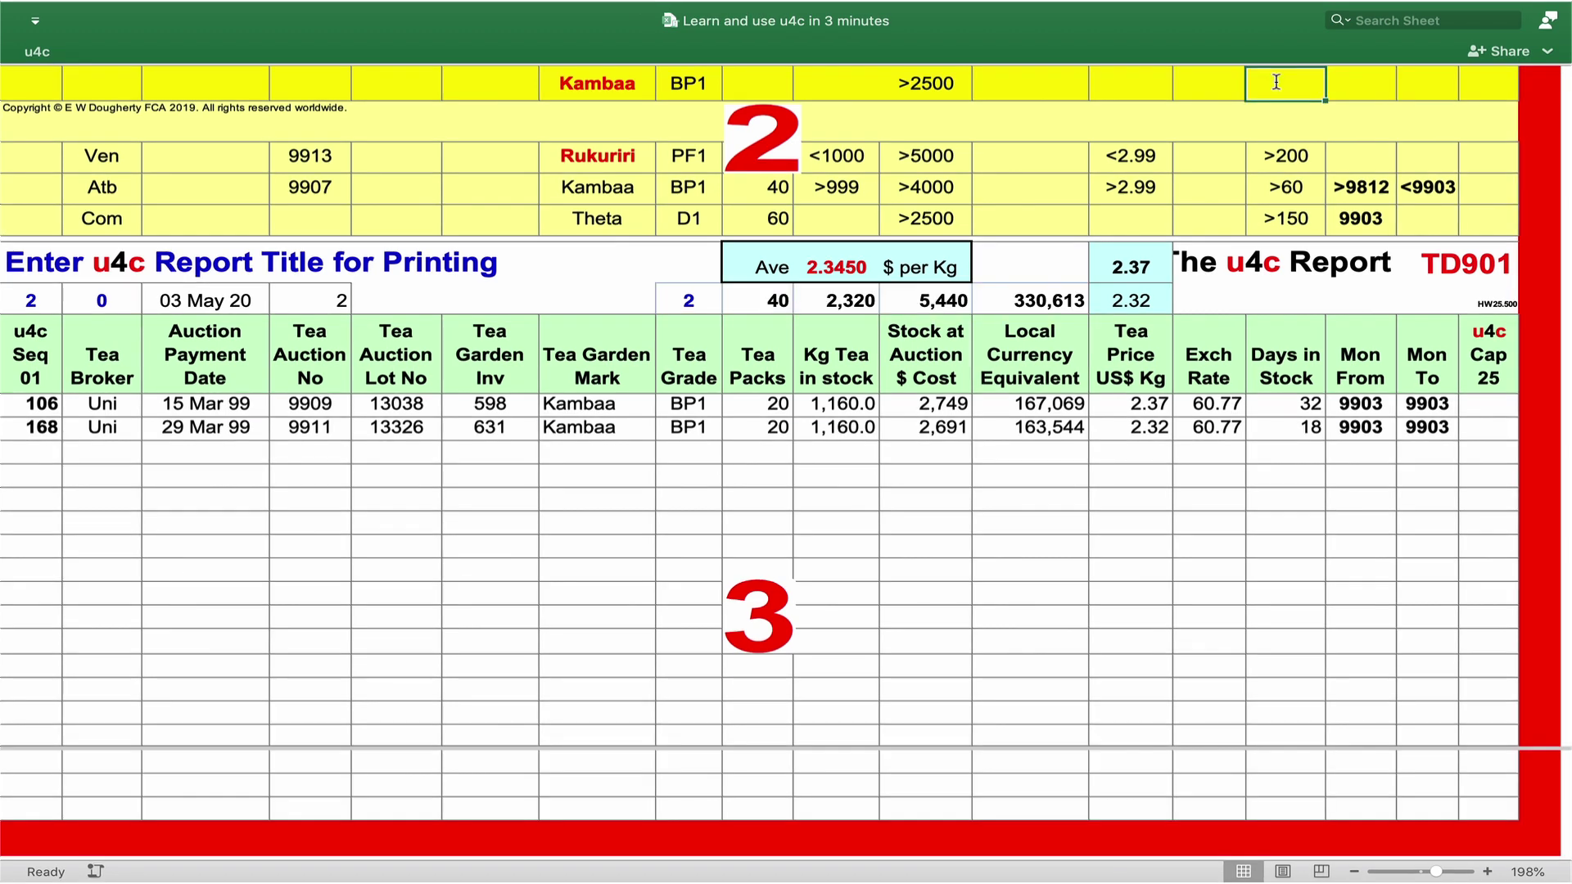
- Enter >30 as the Days in Stock criterion
{"action": "type", "text": ">"}
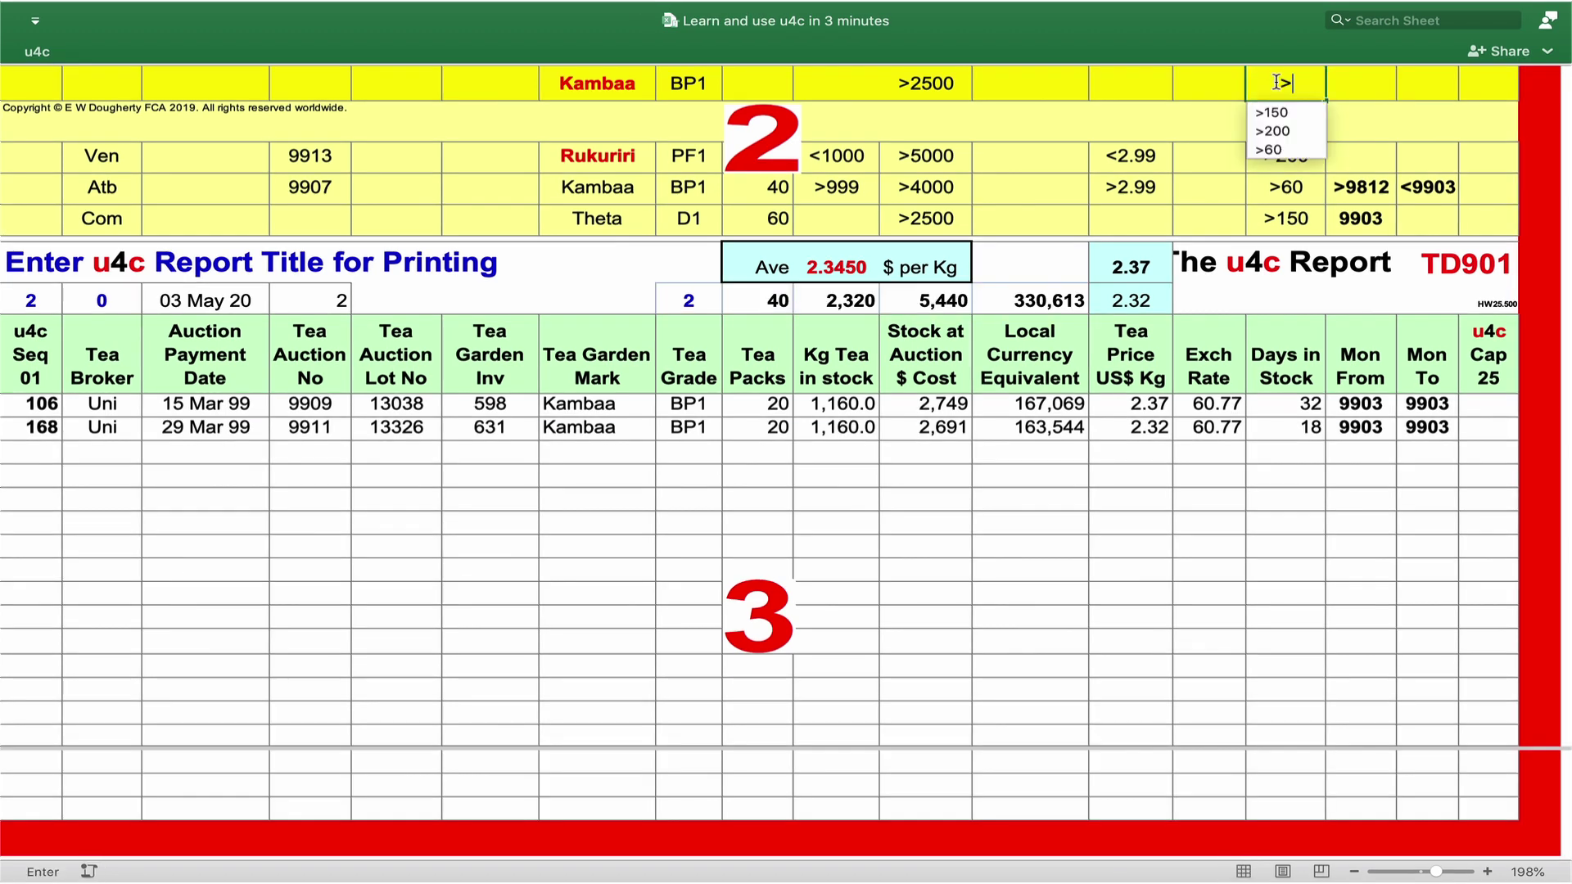
{"action": "type", "text": "30"}
{"action": "key", "text": "Return"}
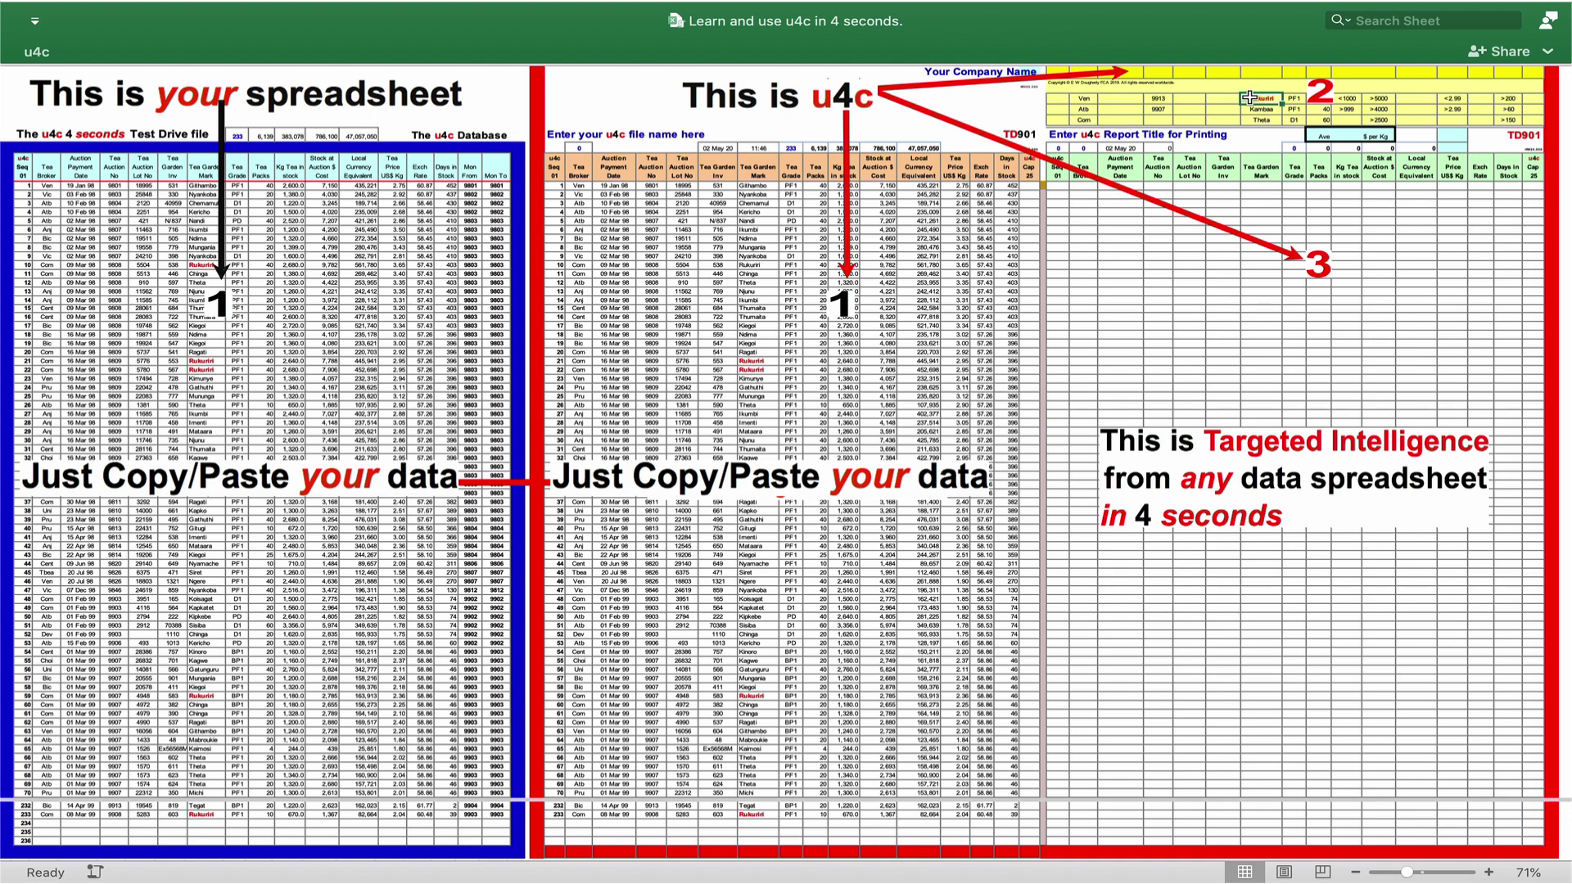
- Paste Rukuriri into the report's garden criterion cell and run the report
{"action": "key", "text": "super+c"}
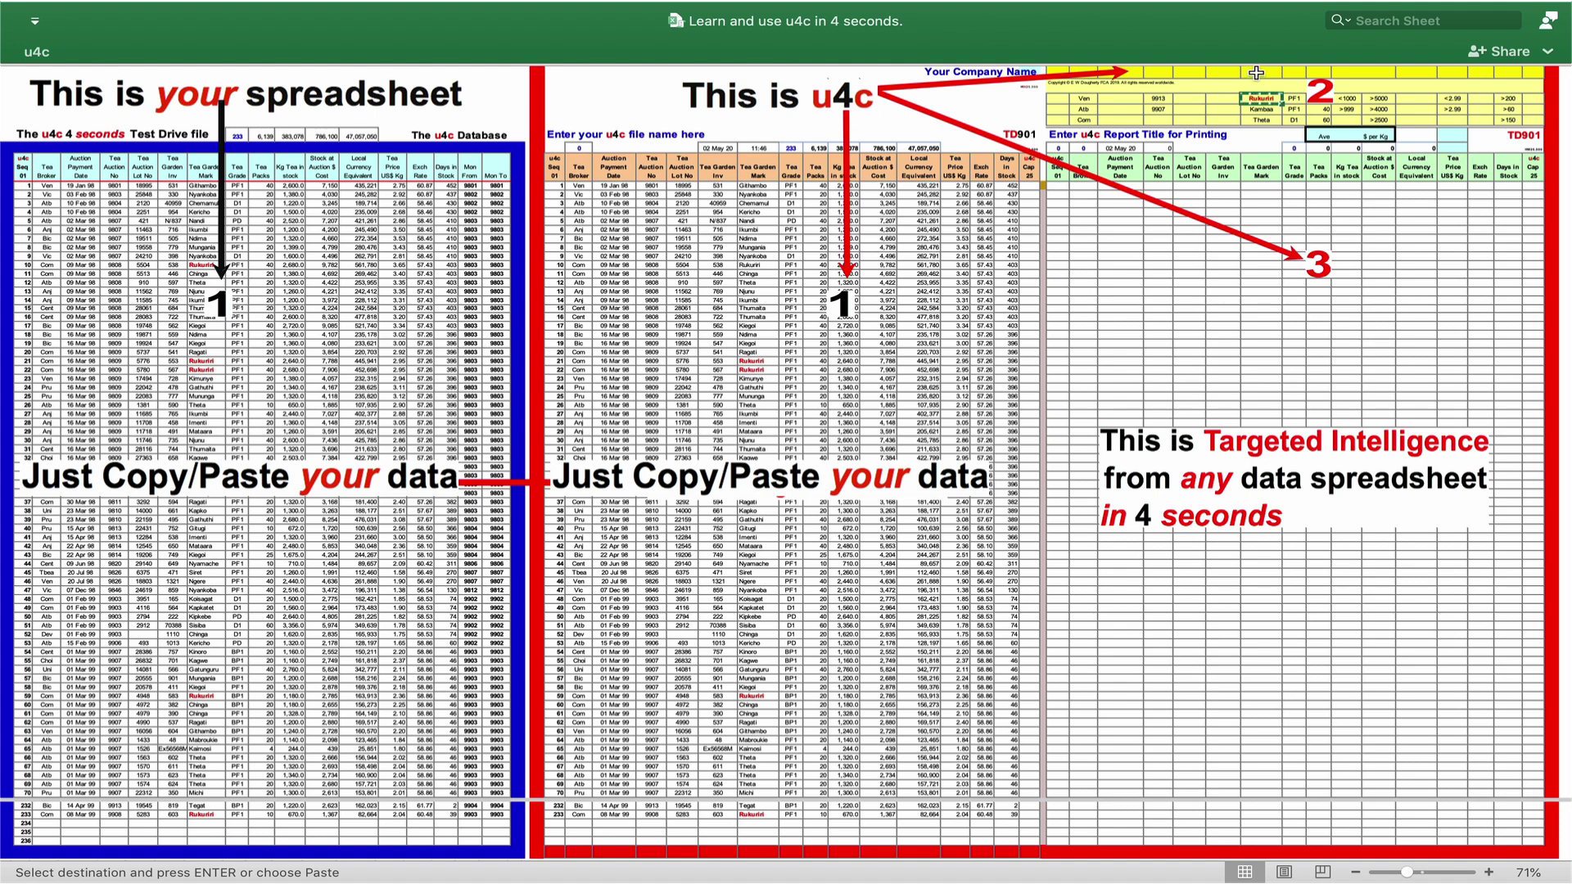
{"action": "left_click", "coordinate": [1257, 72]}
{"action": "key", "text": "super+v"}
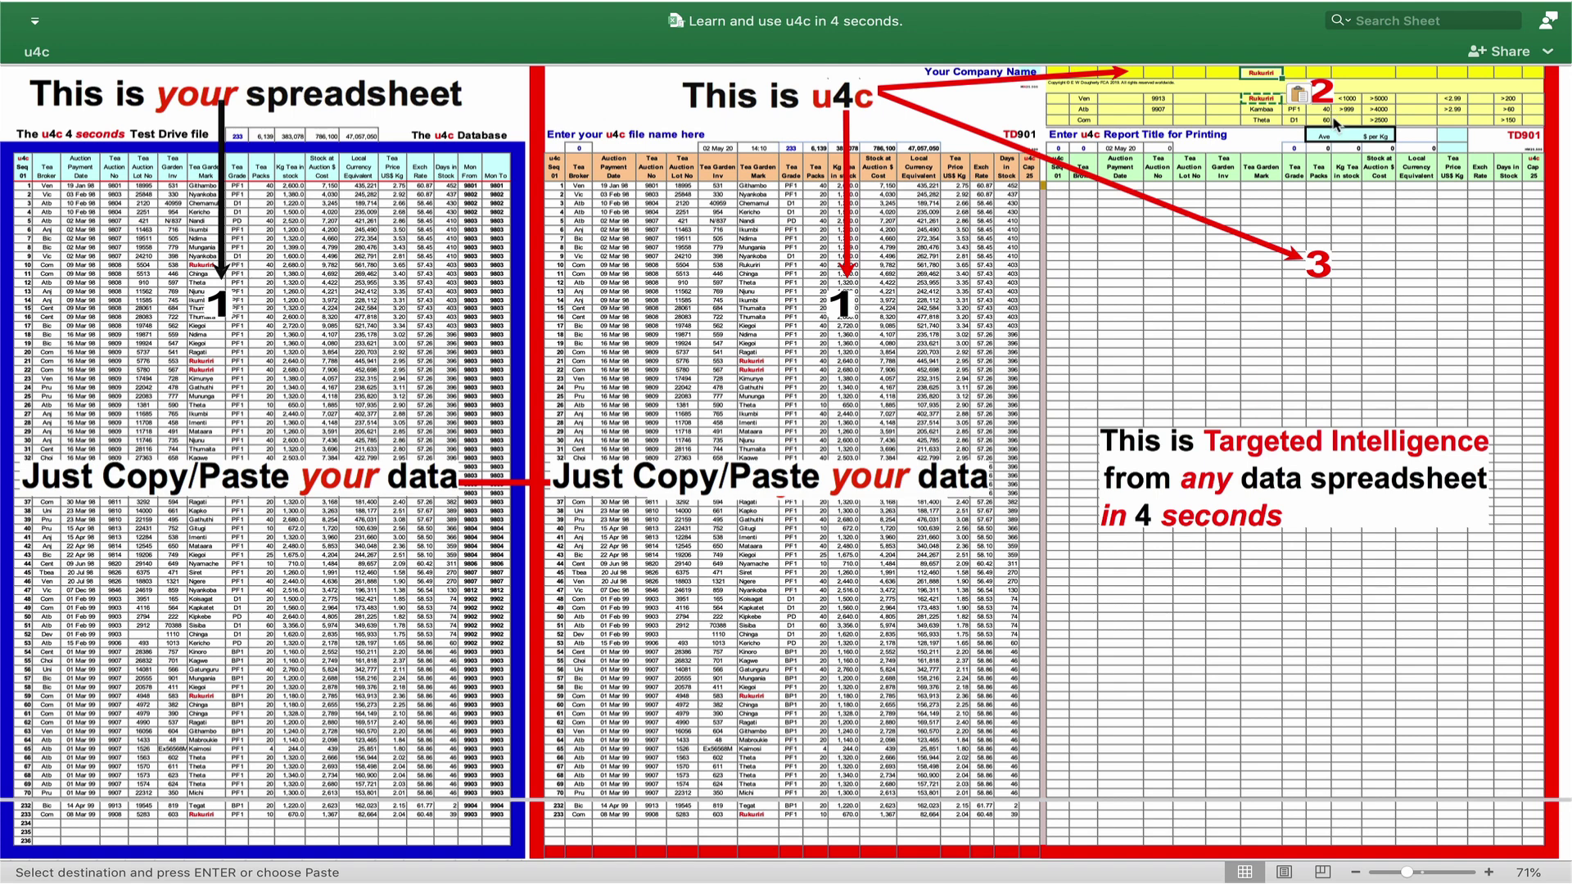
{"action": "key", "text": "Return"}
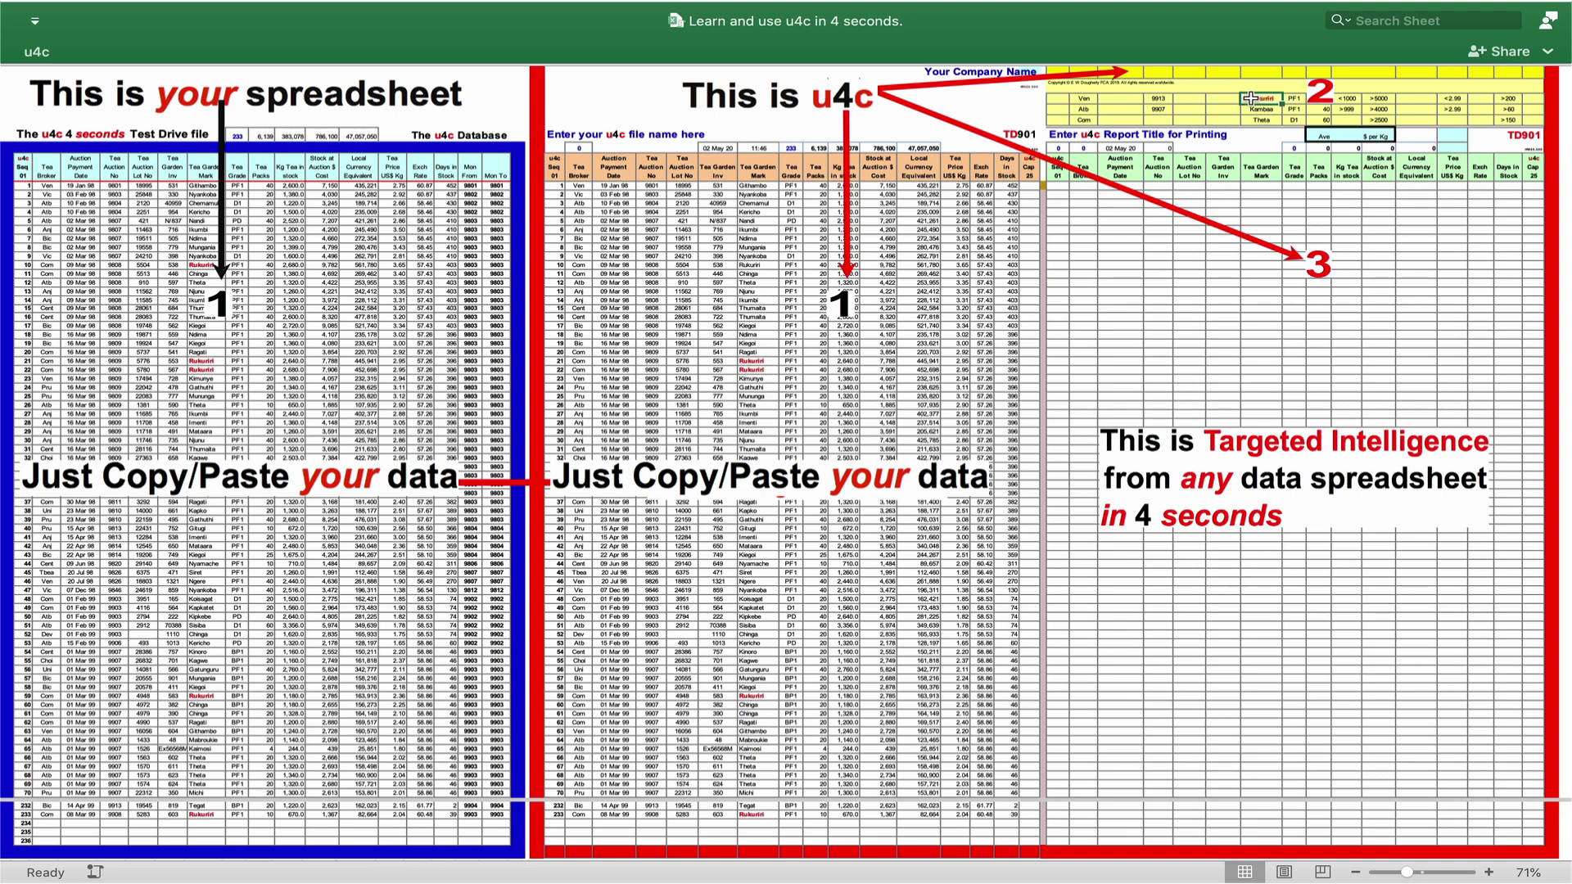
- Copy Rukuriri into the top Q-bar garden cell and run the filter, listing its 9 tea lots
{"action": "key", "text": "cmd+c"}
{"action": "left_click", "coordinate": [1259, 74]}
{"action": "key", "text": "cmd+v"}
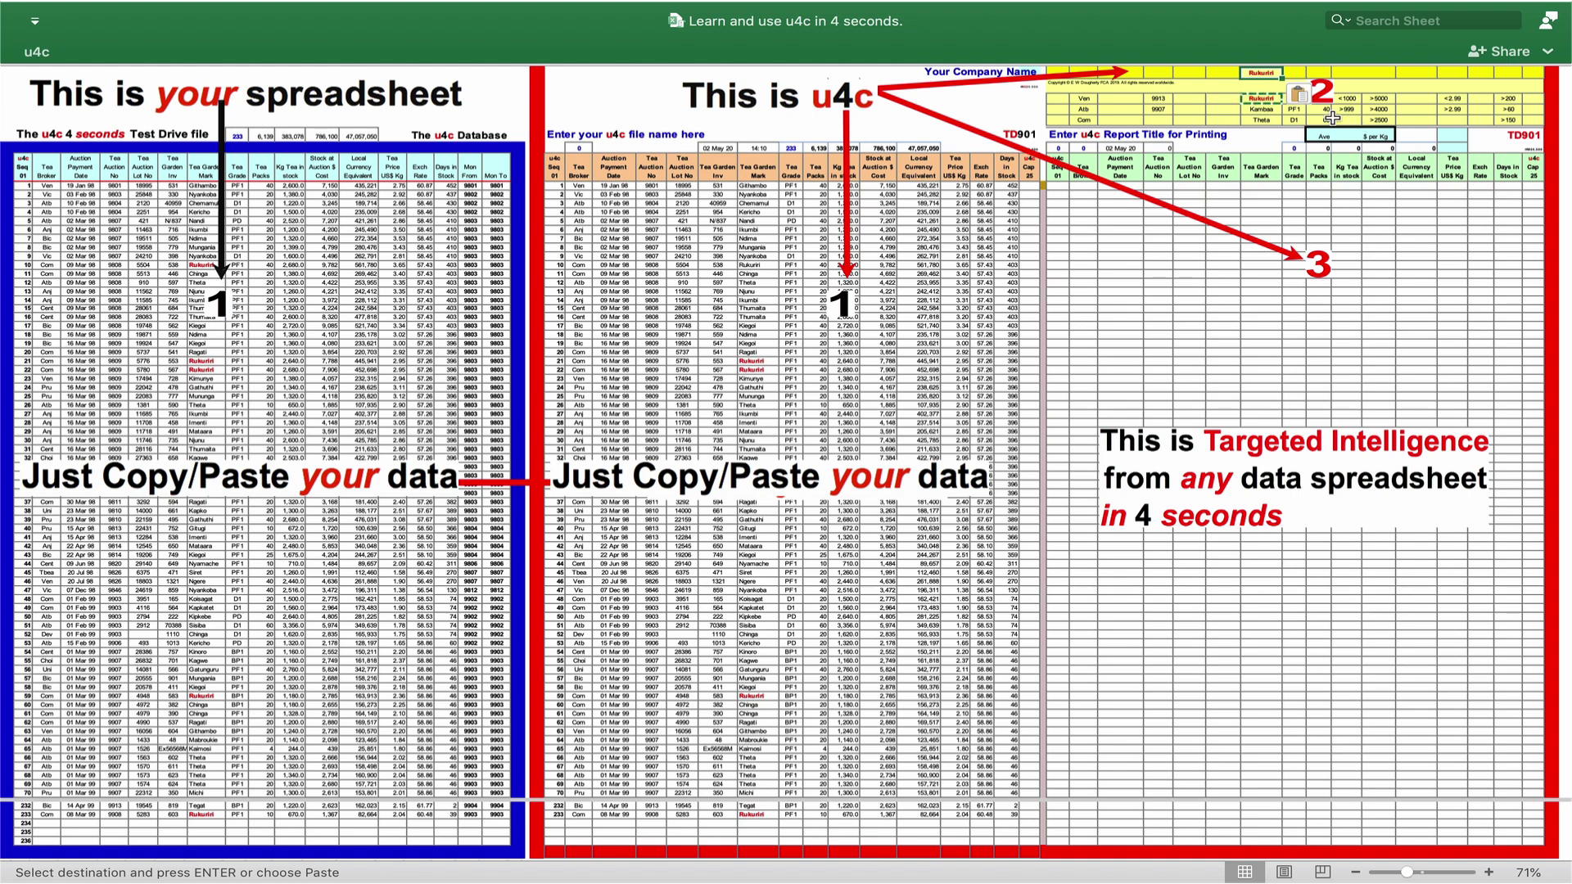
{"action": "key", "text": "Return"}
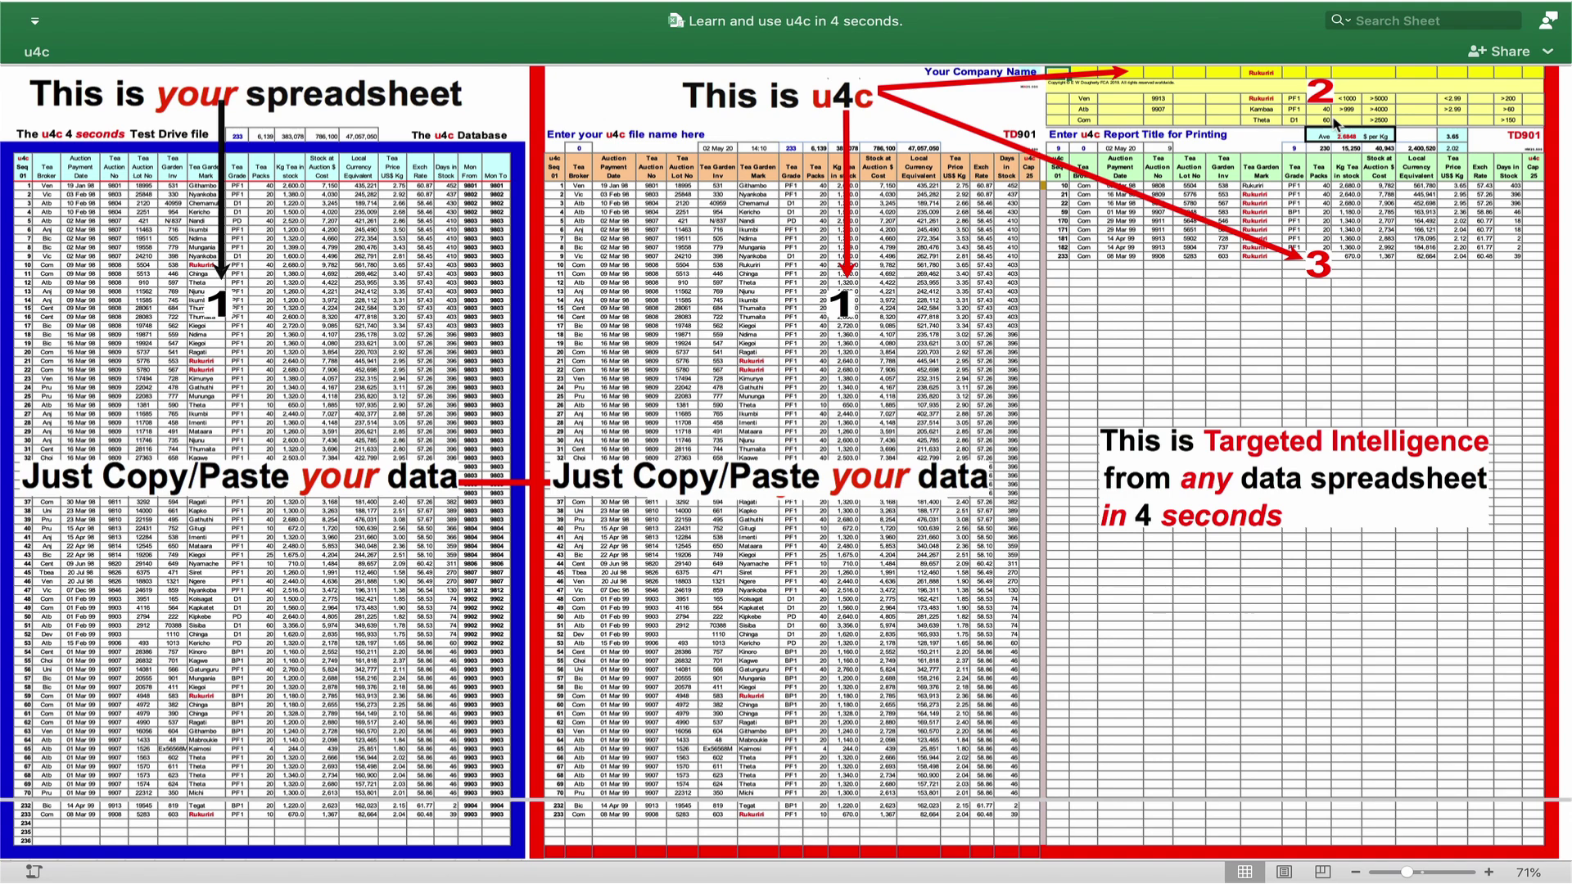